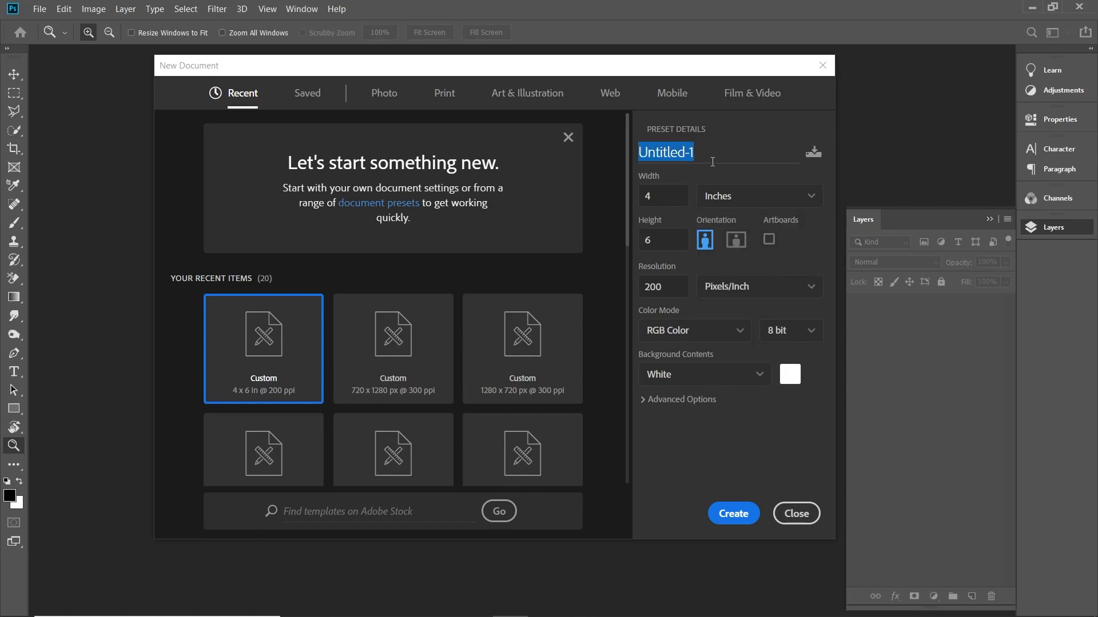
- Create a new 4 x 6 inch RGB document named "burger poster" at 200 pixels per inch
text(burger poster)
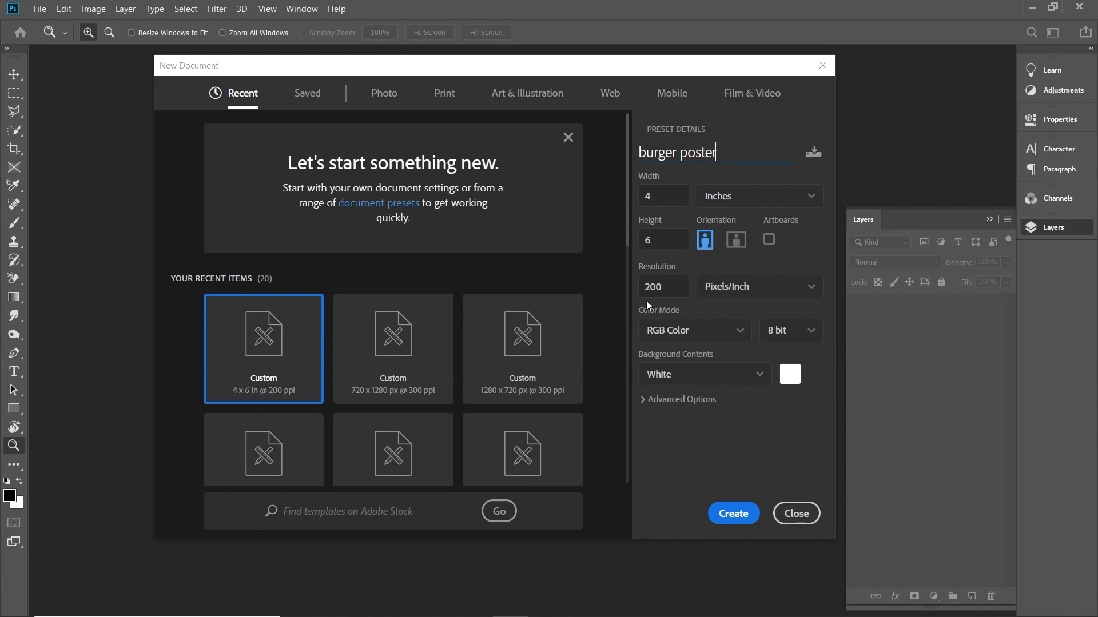
drag(668, 289, 633, 289)
click(735, 520)
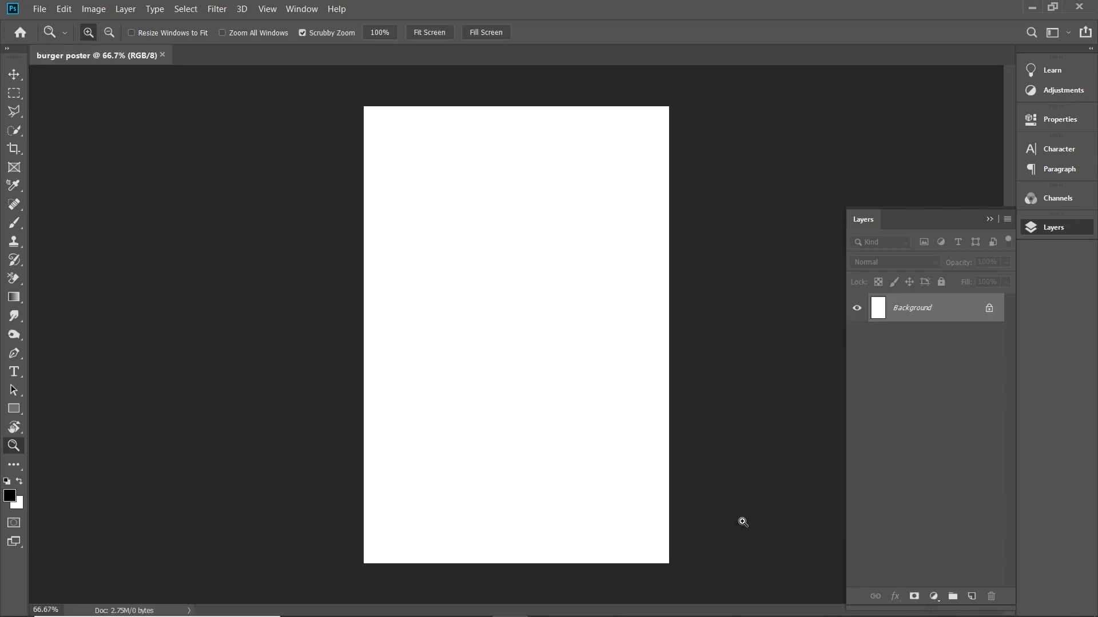
- Add a Solid Color fill layer with the color e1dbd3 above the background
drag(477, 274, 453, 263)
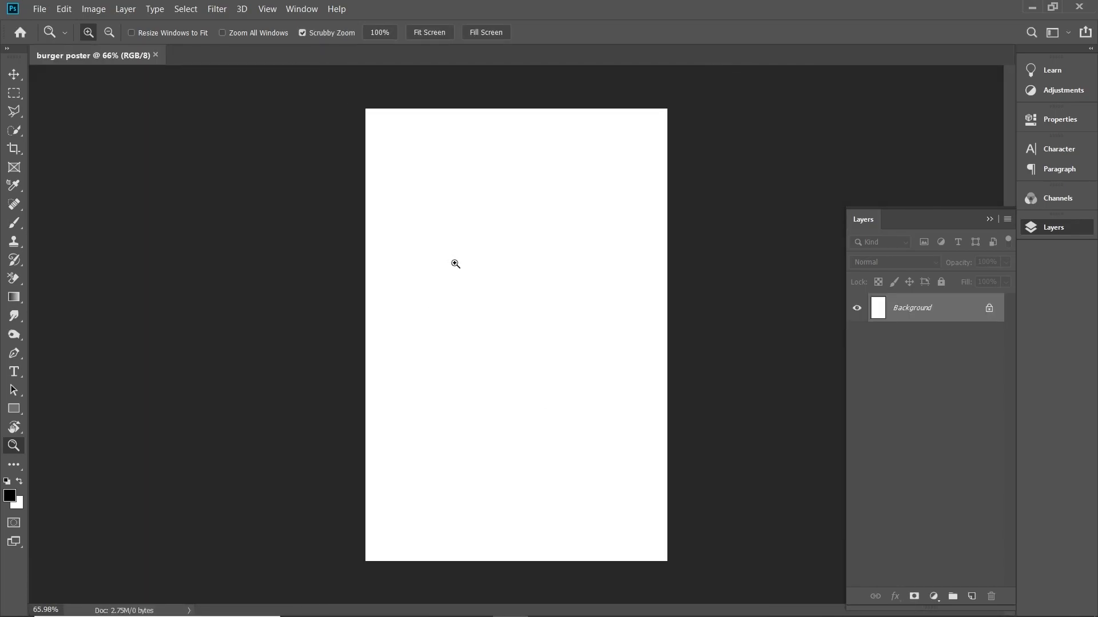
key(v)
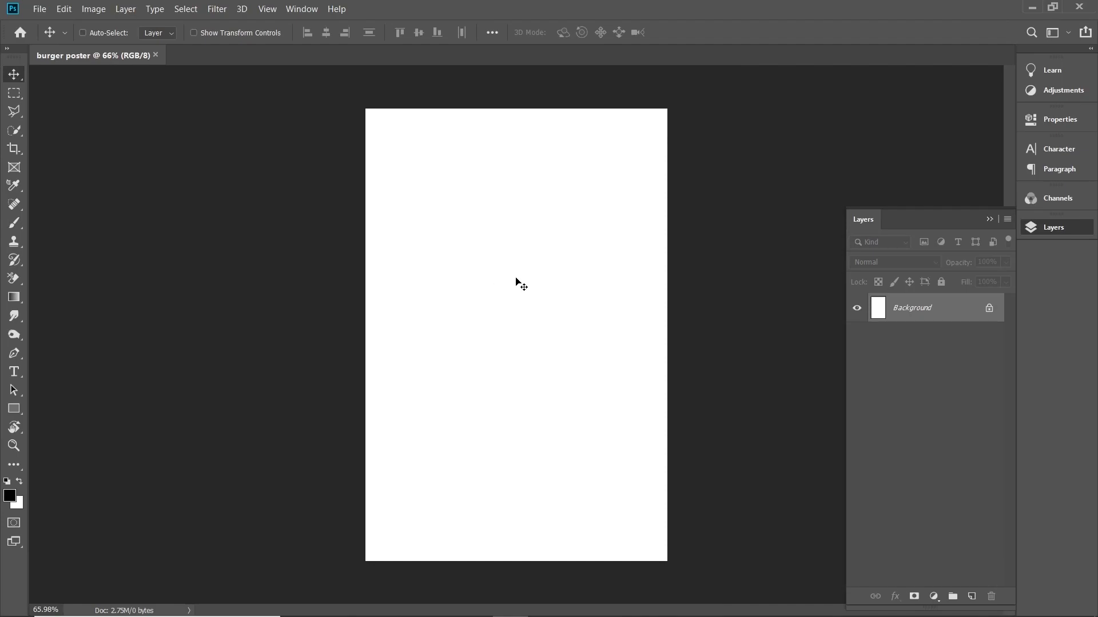
click(941, 597)
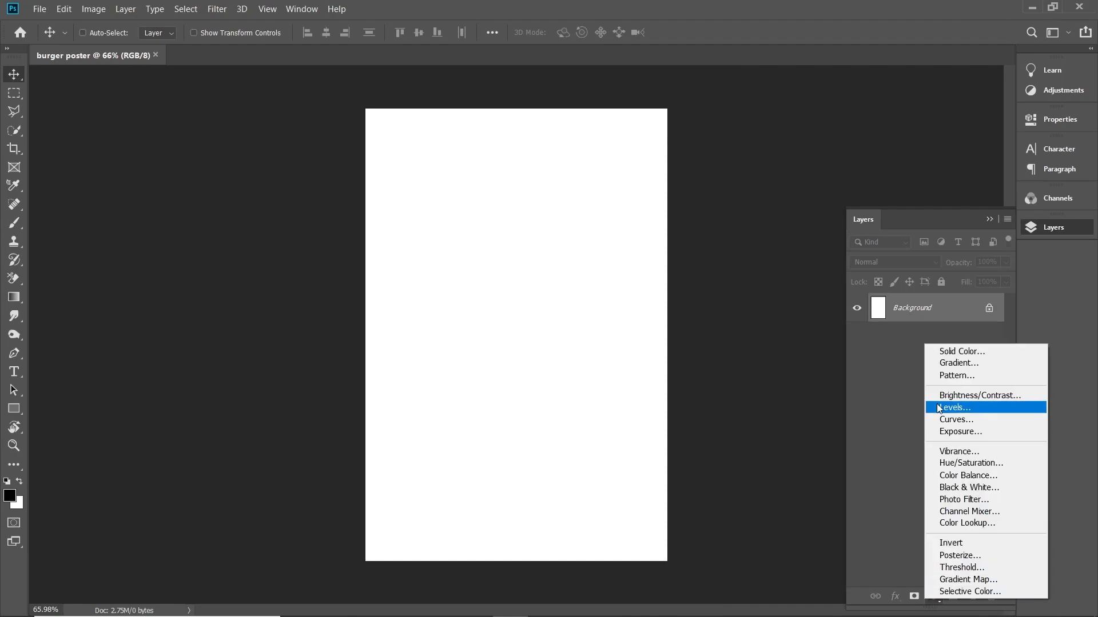
click(948, 352)
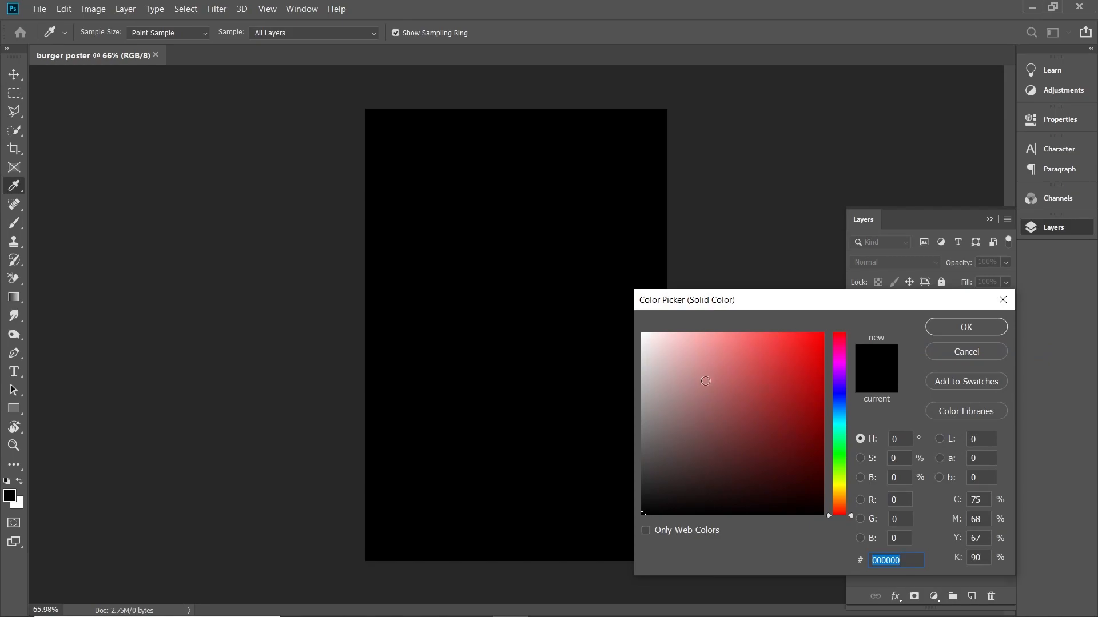
click(905, 561)
key(ctrl+a)
text(e1dbd3)
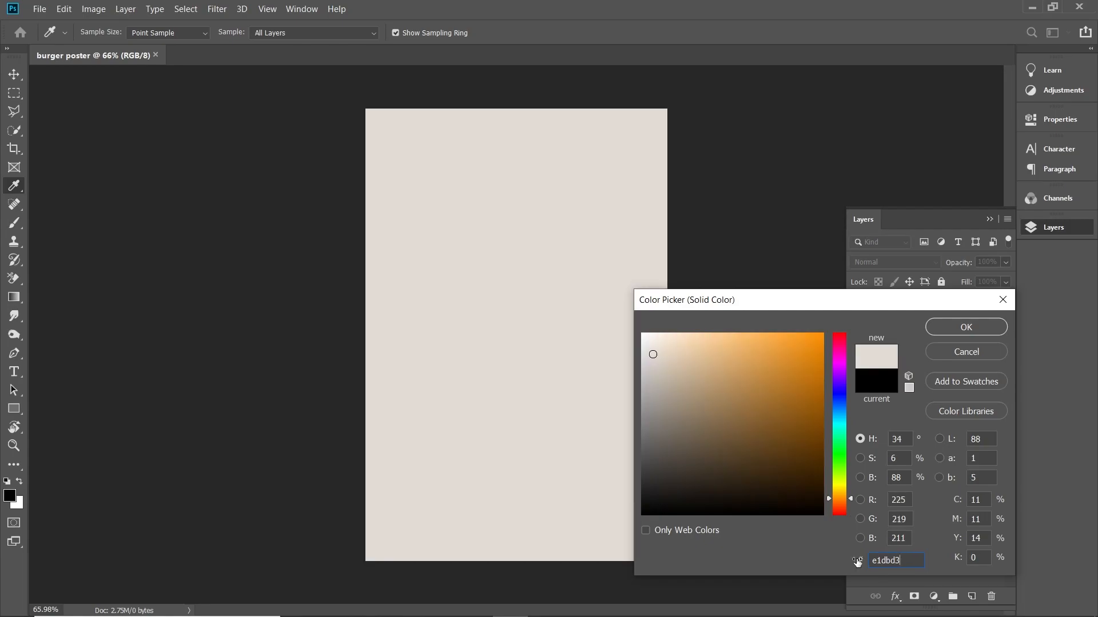
click(963, 335)
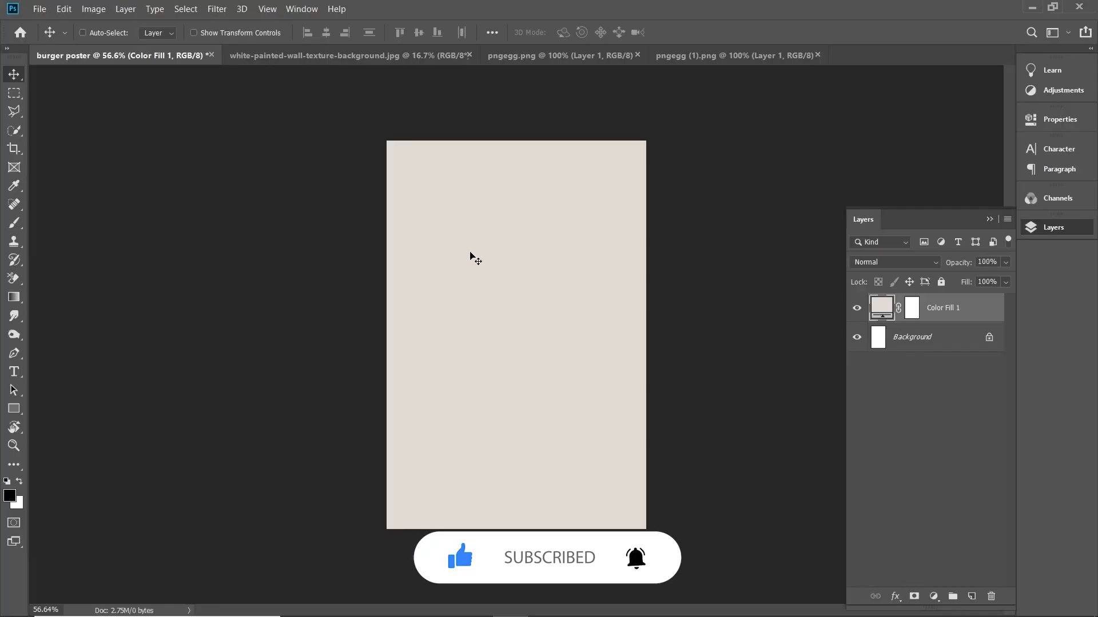
- Copy the wooden table from pngegg.png into the burger poster document, placing it along the poster's bottom edge
click(331, 54)
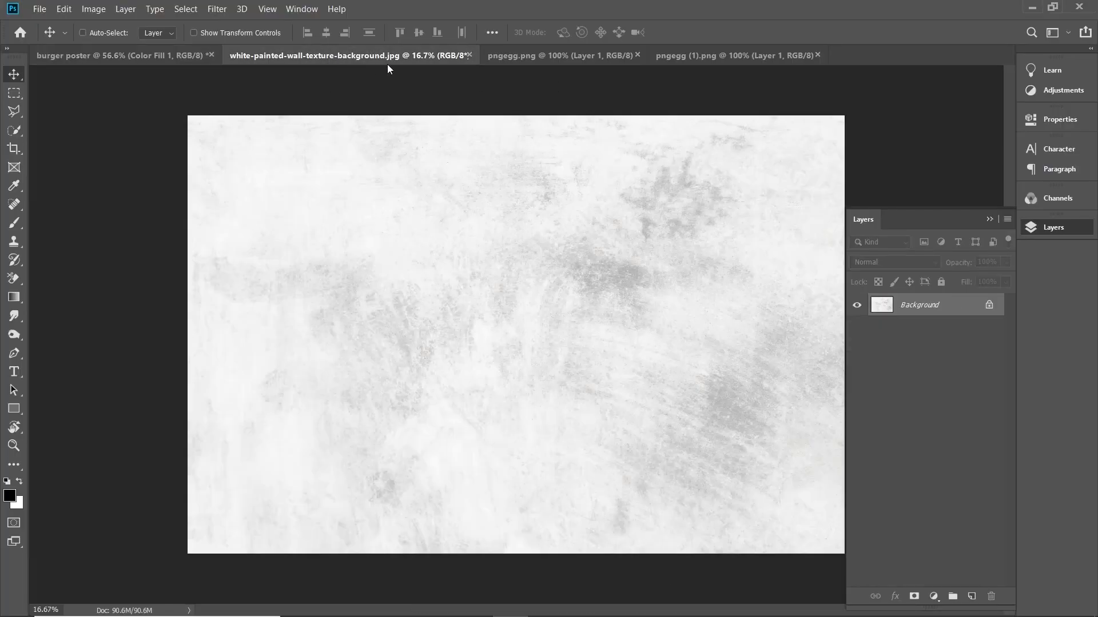
click(506, 55)
click(707, 56)
click(566, 56)
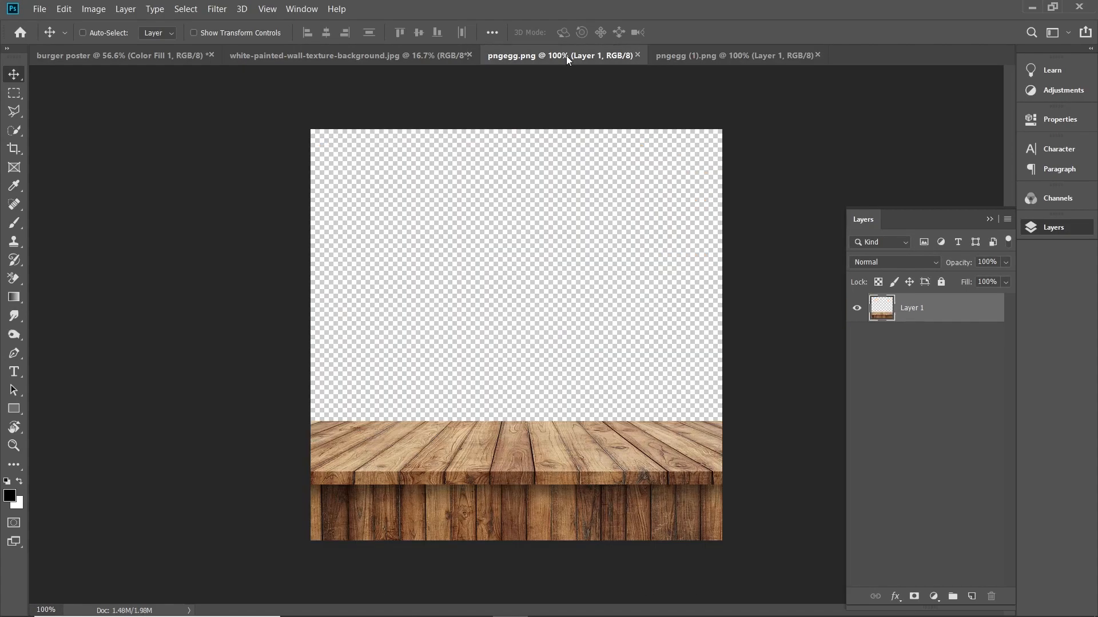
drag(613, 312, 499, 485)
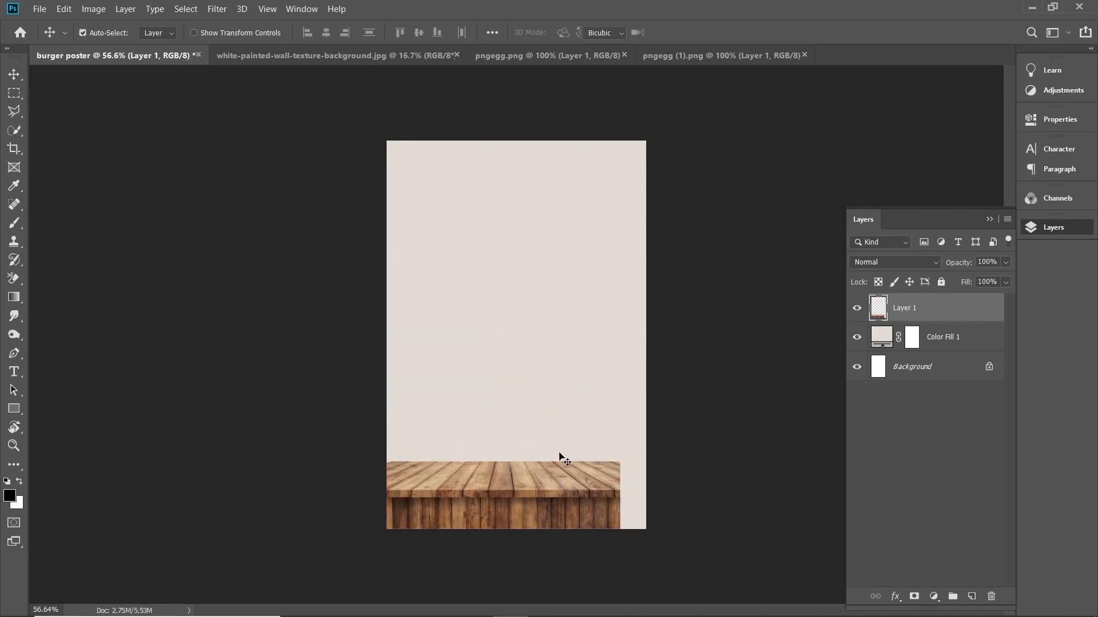
- Scale the wooden table to about 112% so it spans the poster's width, then stretch it slightly taller from its top edge
key(ctrl+t)
drag(609, 460, 646, 439)
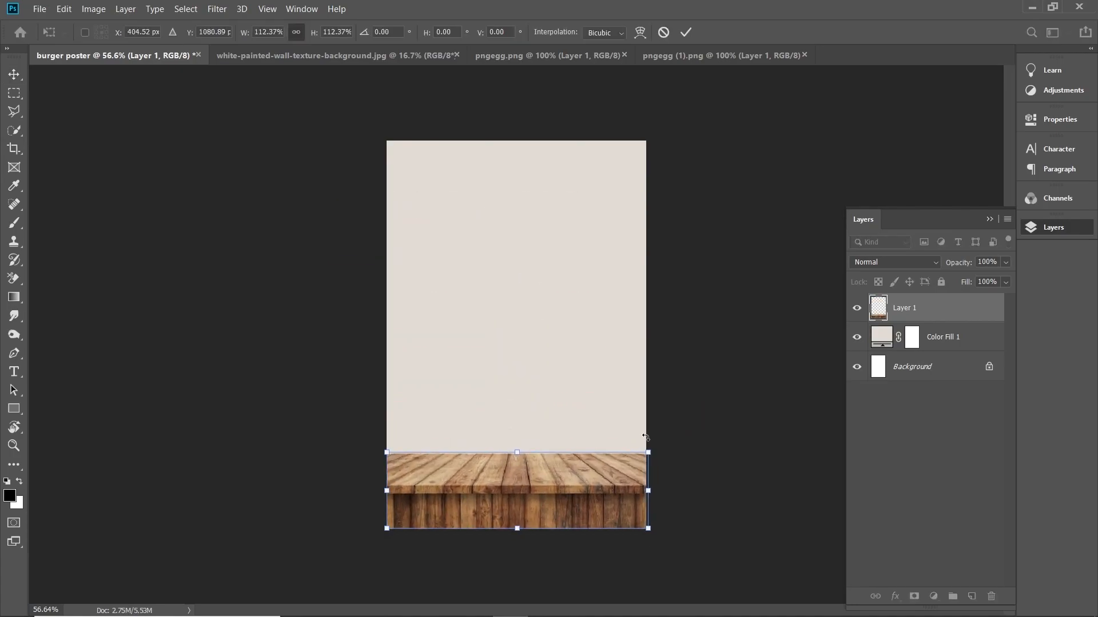
key(Return)
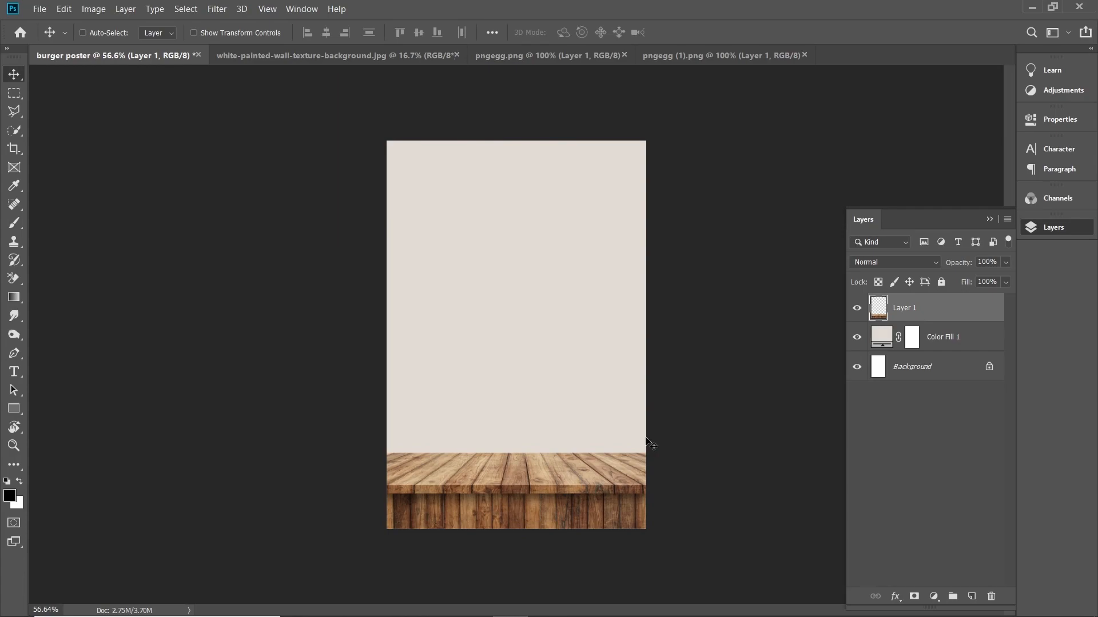
key(ctrl+t)
drag(515, 452, 514, 447)
key(Return)
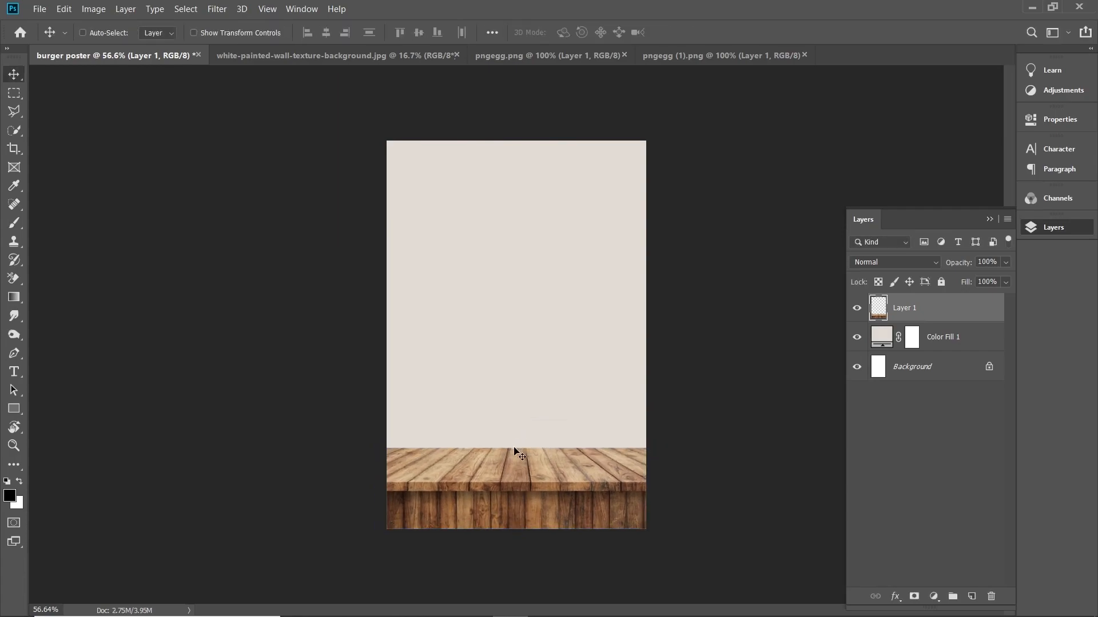
- Copy the white painted wall texture into the burger poster document and position it over the canvas
click(272, 56)
mouse_move(581, 252)
mouse_down()
mouse_move(364, 213)
mouse_move(140, 57)
mouse_move(115, 56)
mouse_move(408, 202)
mouse_up()
mouse_move(486, 239)
mouse_down()
mouse_move(517, 263)
mouse_move(499, 246)
mouse_up()
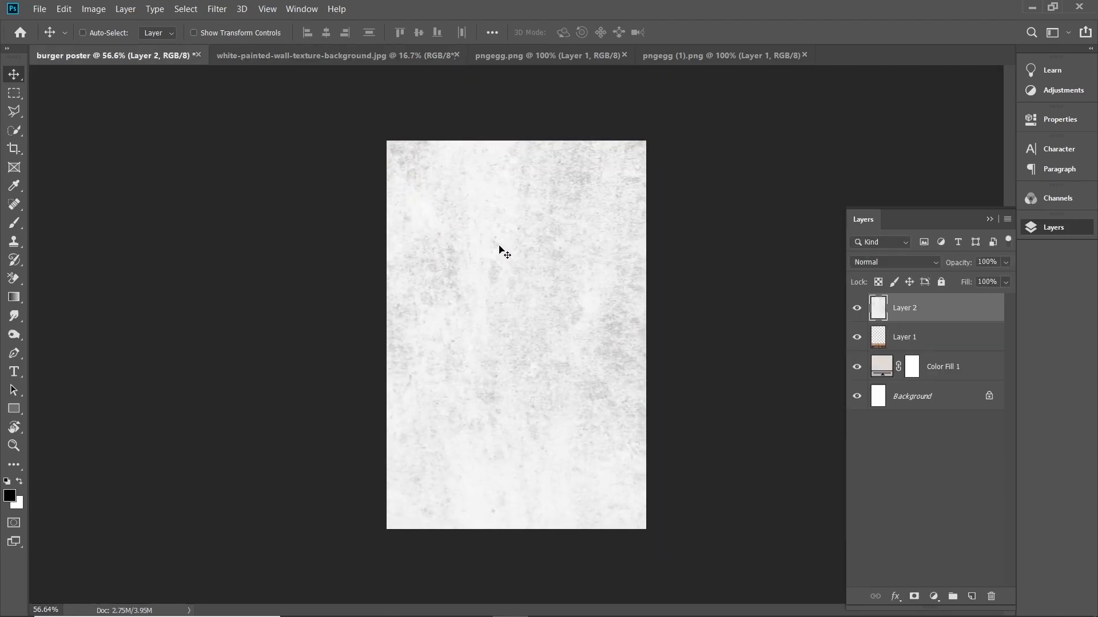
- Scale the wall texture down to about 9.4% of its size with Free Transform
key(ctrl+t)
key(ctrl+minus)
key(ctrl+minus)
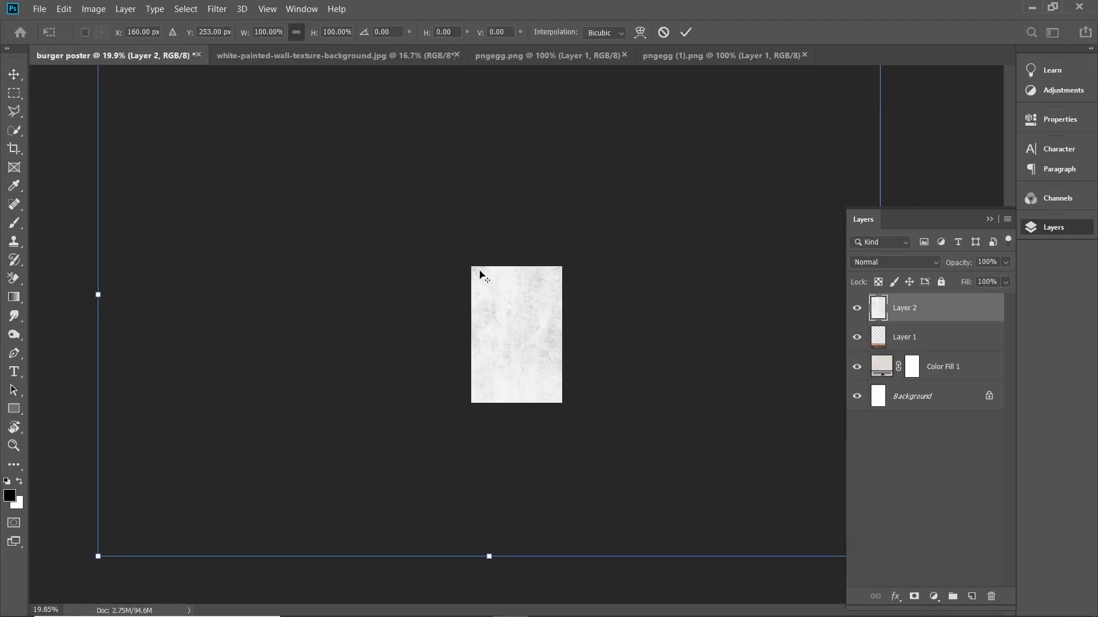
key(ctrl+minus)
drag(200, 305, 469, 324)
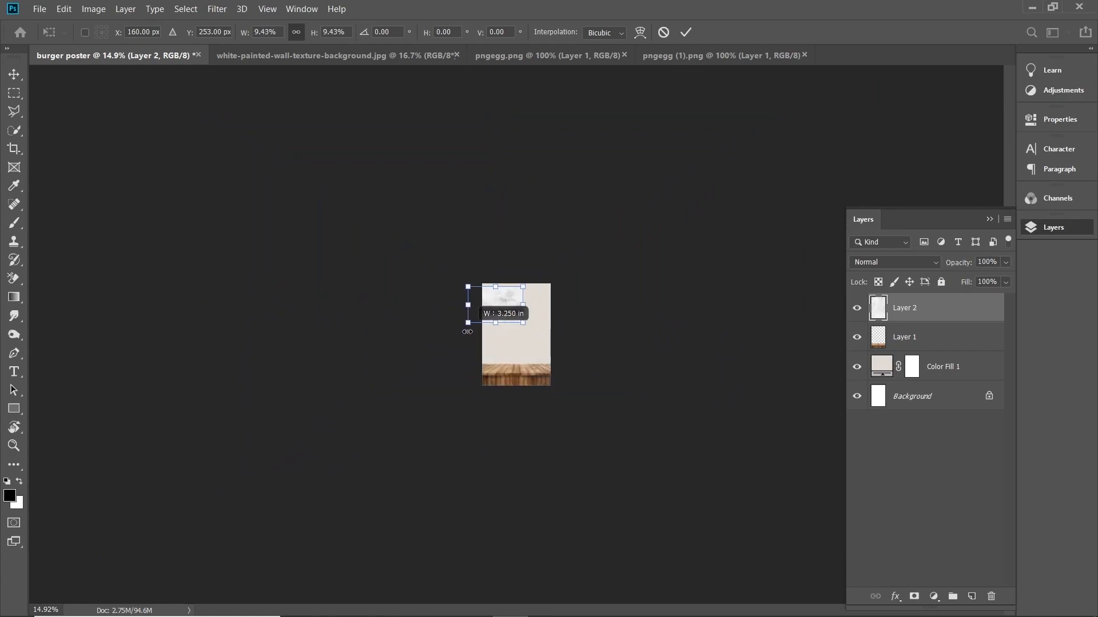
key(ctrl+plus)
key(ctrl+plus)
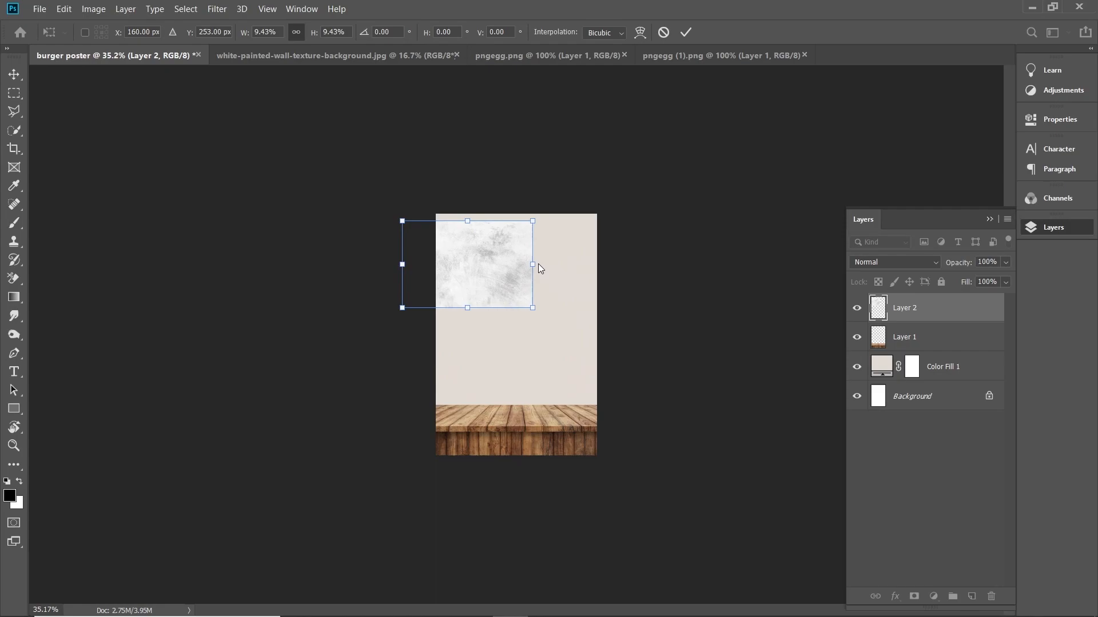
- Rotate the wall texture 90° clockwise and enlarge it to cover the whole poster
right_click(485, 248)
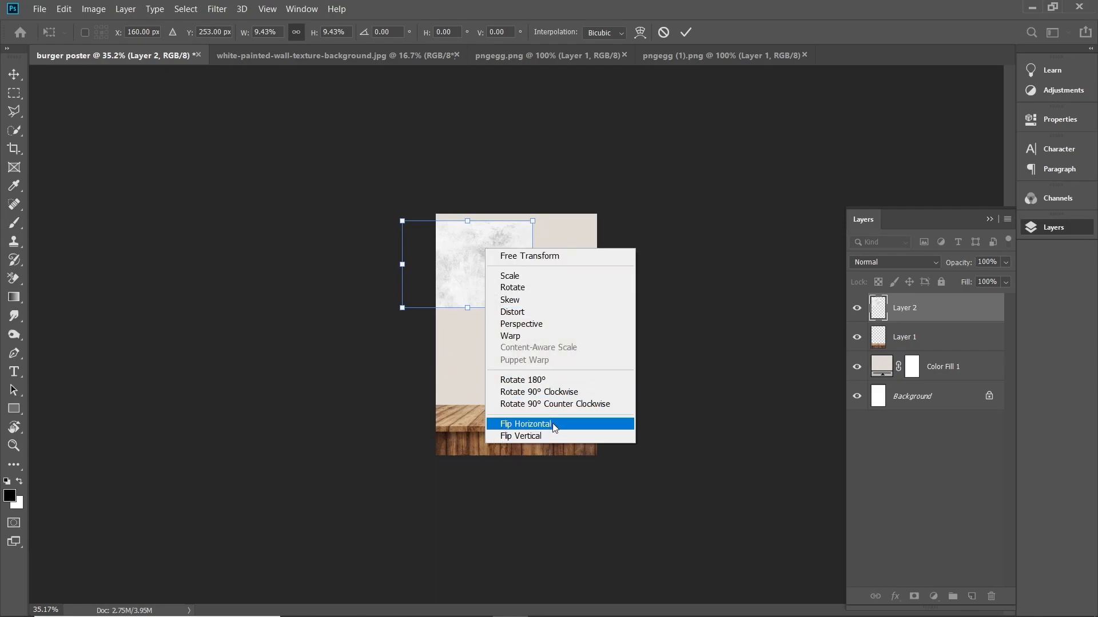
click(554, 387)
key(Return)
drag(483, 304, 641, 443)
key(ctrl+t)
key(Return)
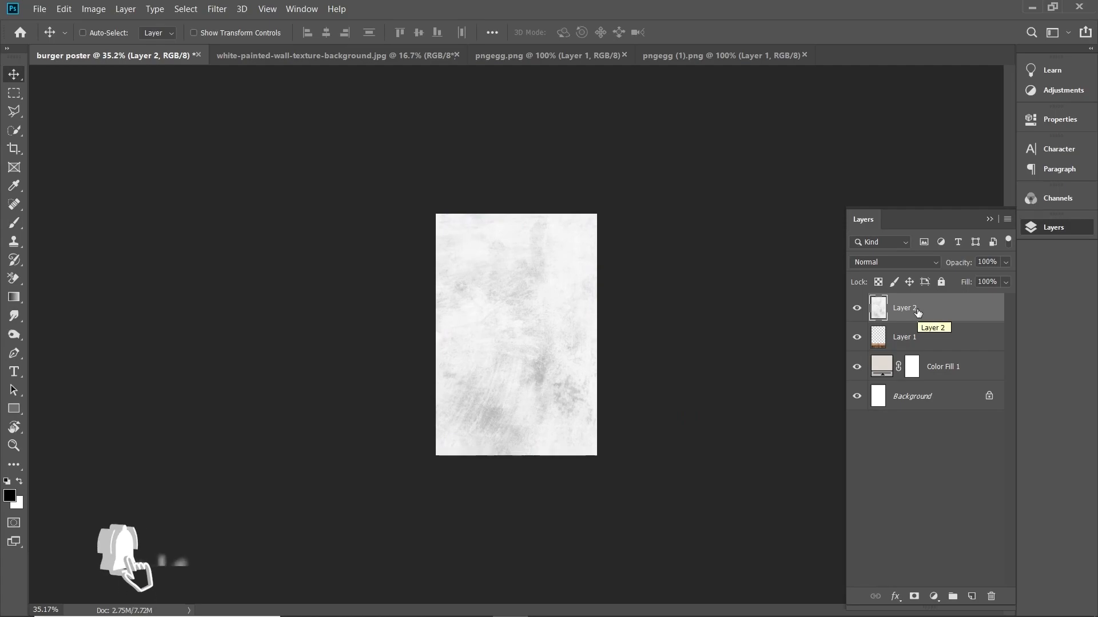
- Place the wall texture layer beneath the wooden table layer and set its blend mode to Lighten
drag(918, 312, 922, 344)
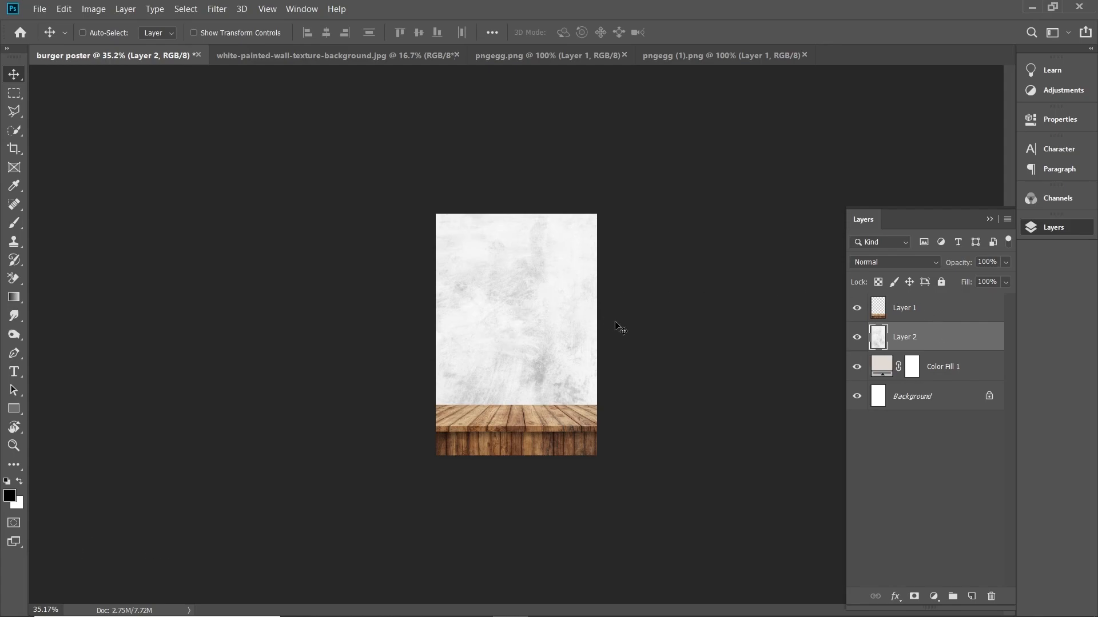
key(z)
click(569, 330)
drag(570, 330, 562, 326)
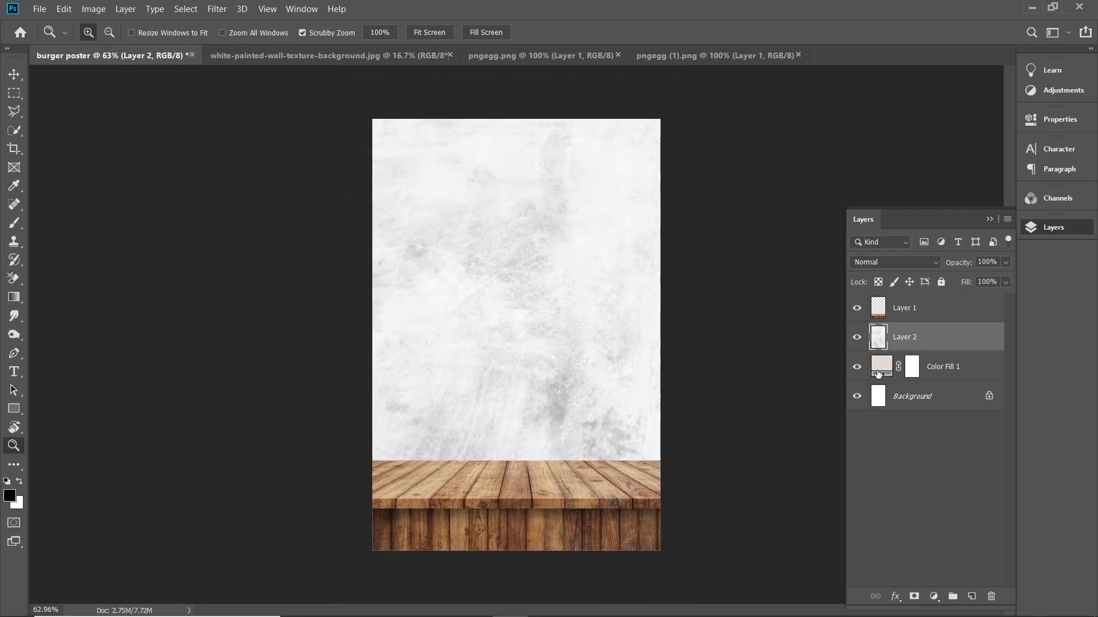
click(889, 262)
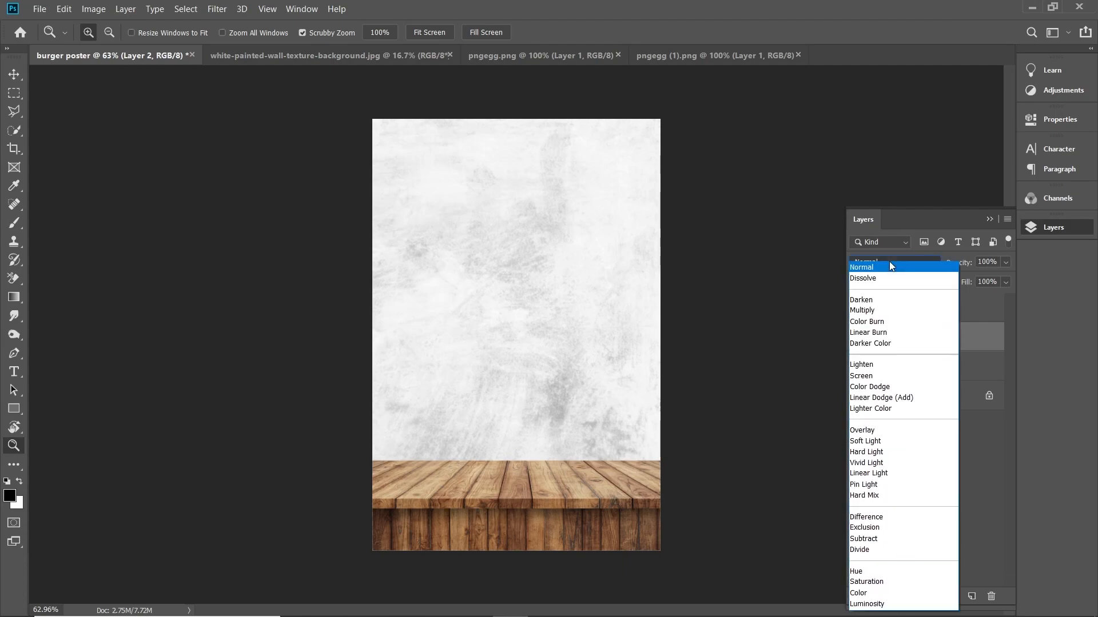
click(888, 365)
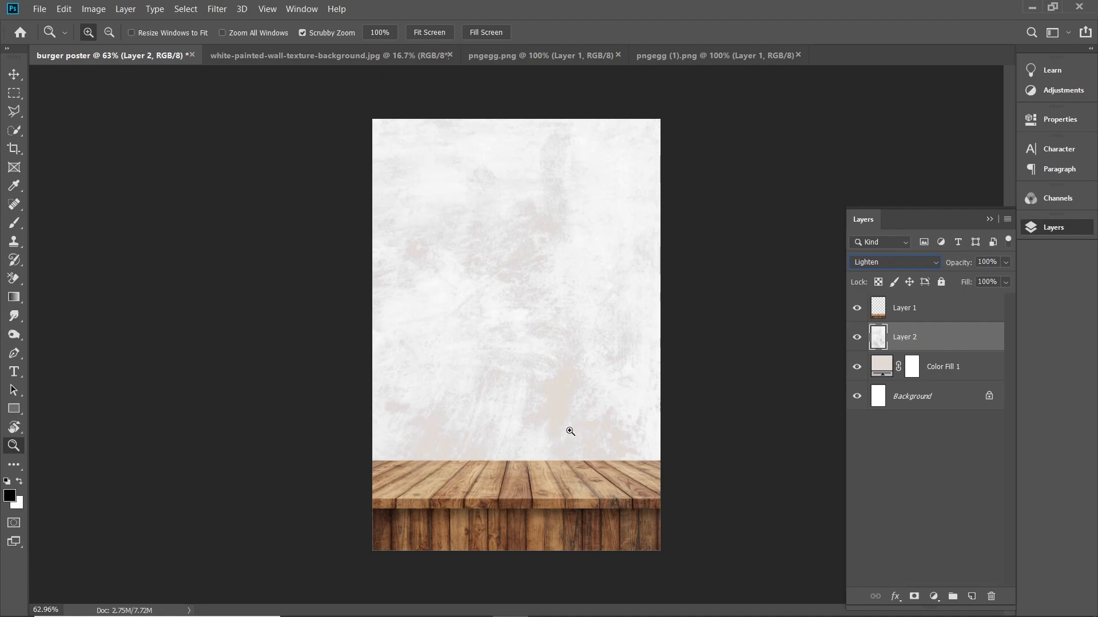
- Raise the vibrance and saturation of the wall texture layer with a Vibrance adjustment
click(14, 74)
right_click(511, 325)
click(526, 327)
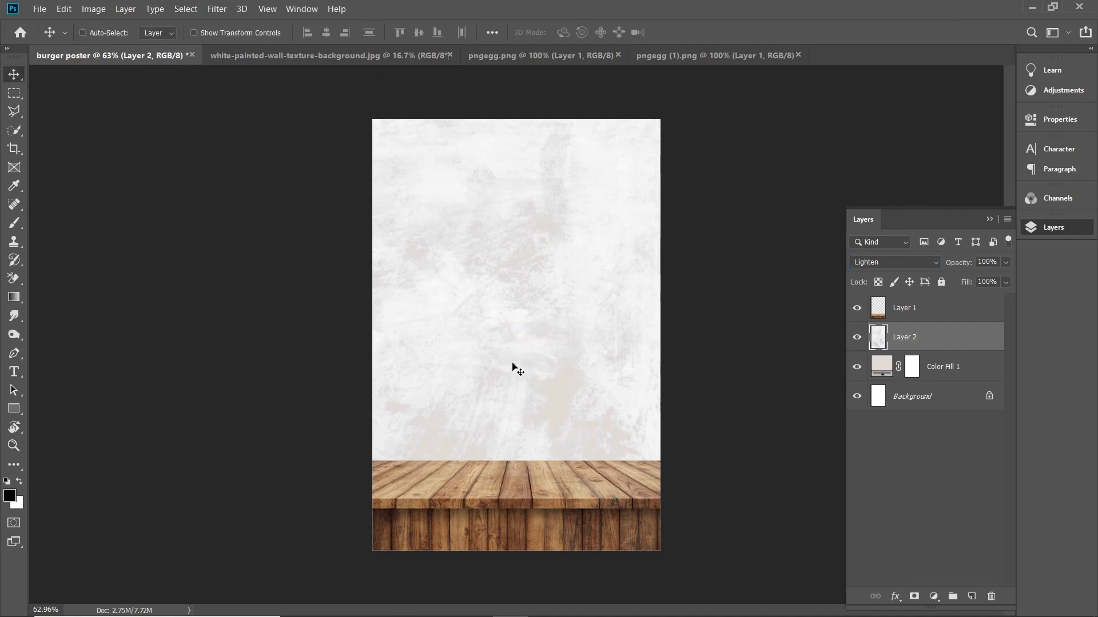
click(103, 10)
mouse_move(116, 45)
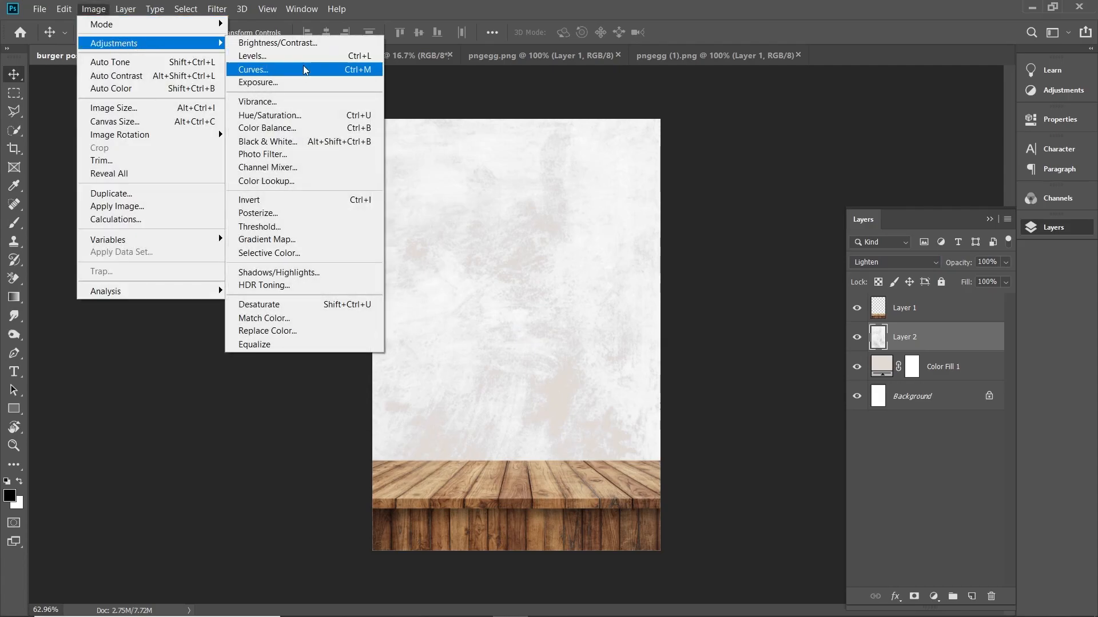
click(273, 101)
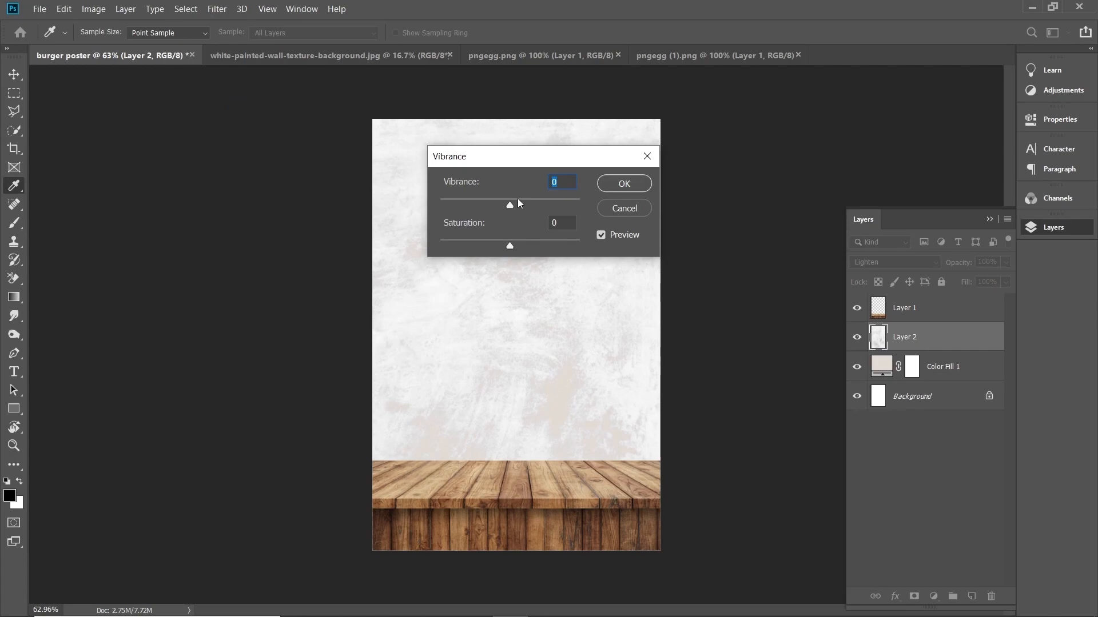
drag(508, 204, 529, 205)
drag(560, 210, 557, 208)
drag(509, 246, 527, 244)
drag(555, 203, 558, 205)
click(624, 183)
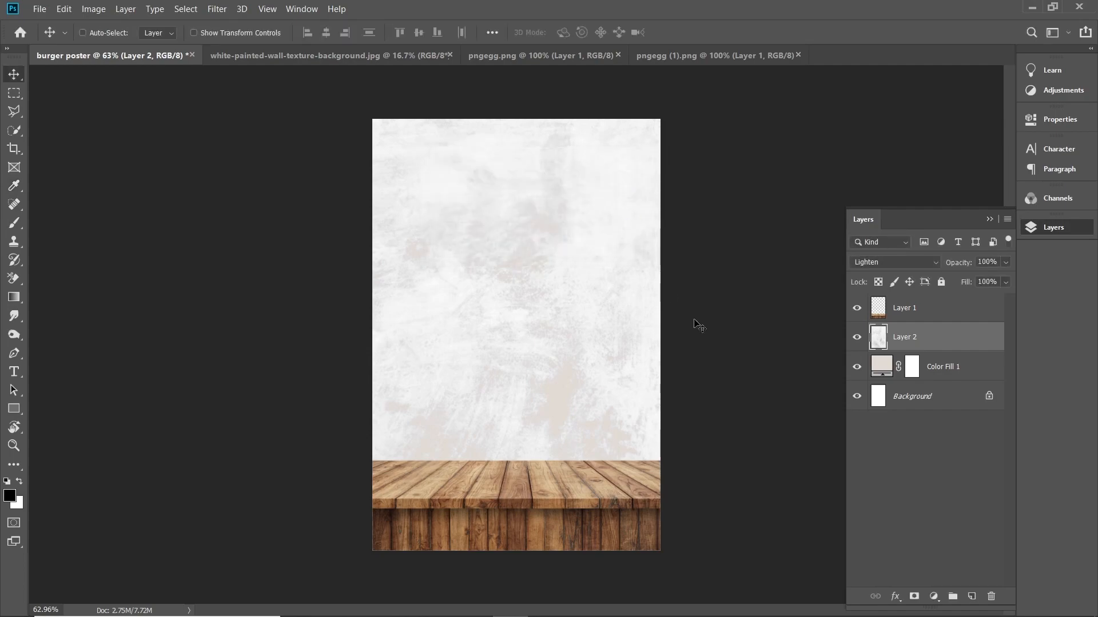
- Apply Hue/Saturation to the wooden table layer, lowering saturation to about -63 and nudging hue and lightness slightly upward
click(928, 315)
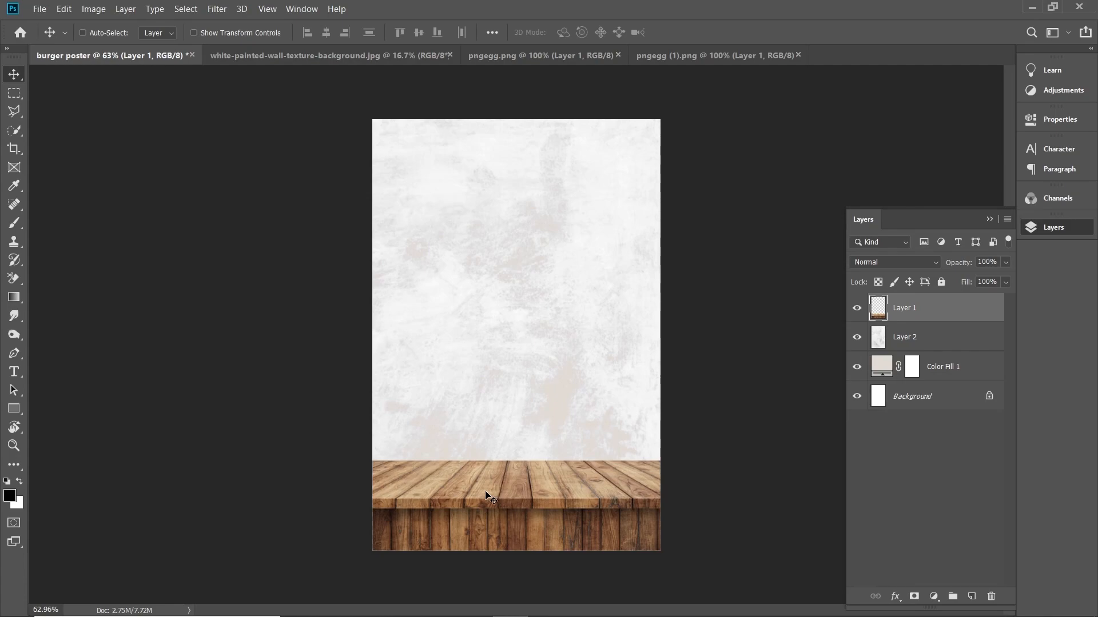
key(ctrl+u)
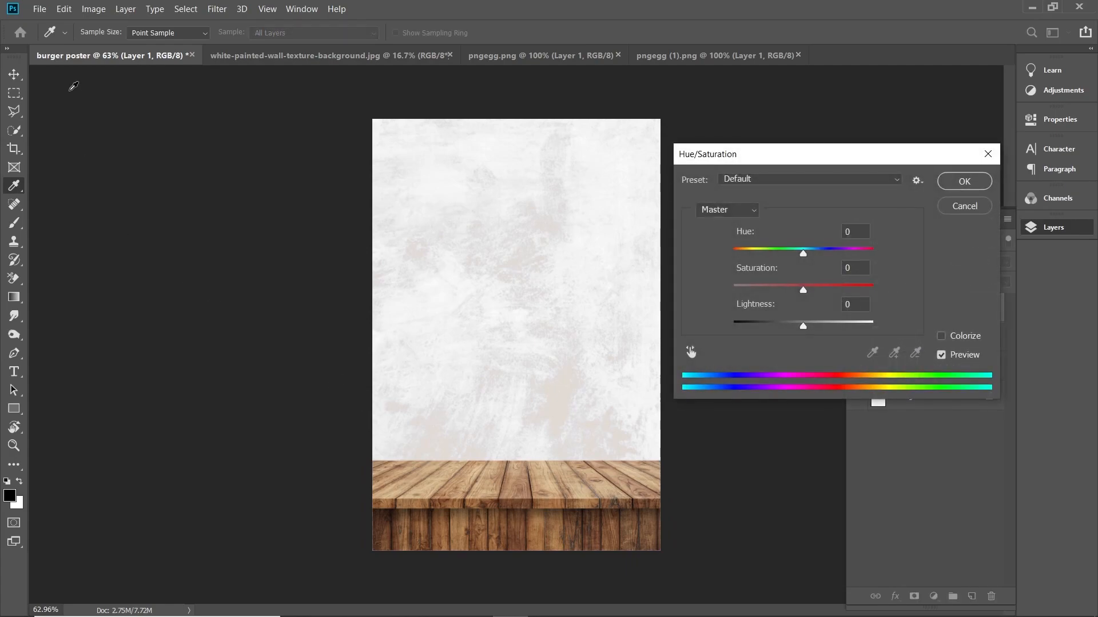
key(Escape)
click(95, 10)
mouse_move(140, 46)
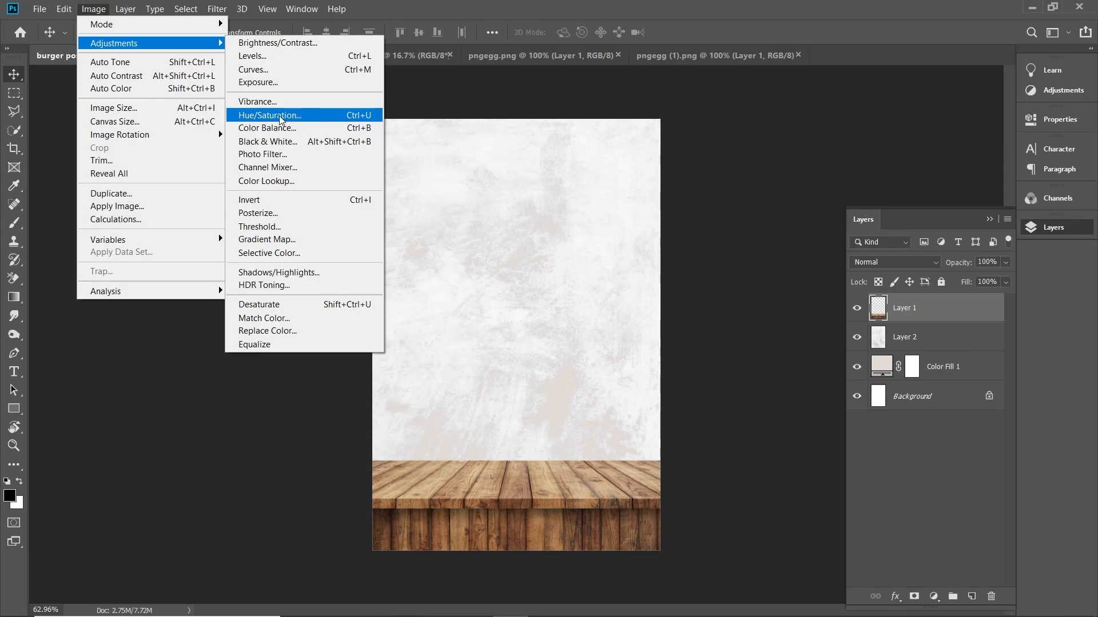
click(362, 115)
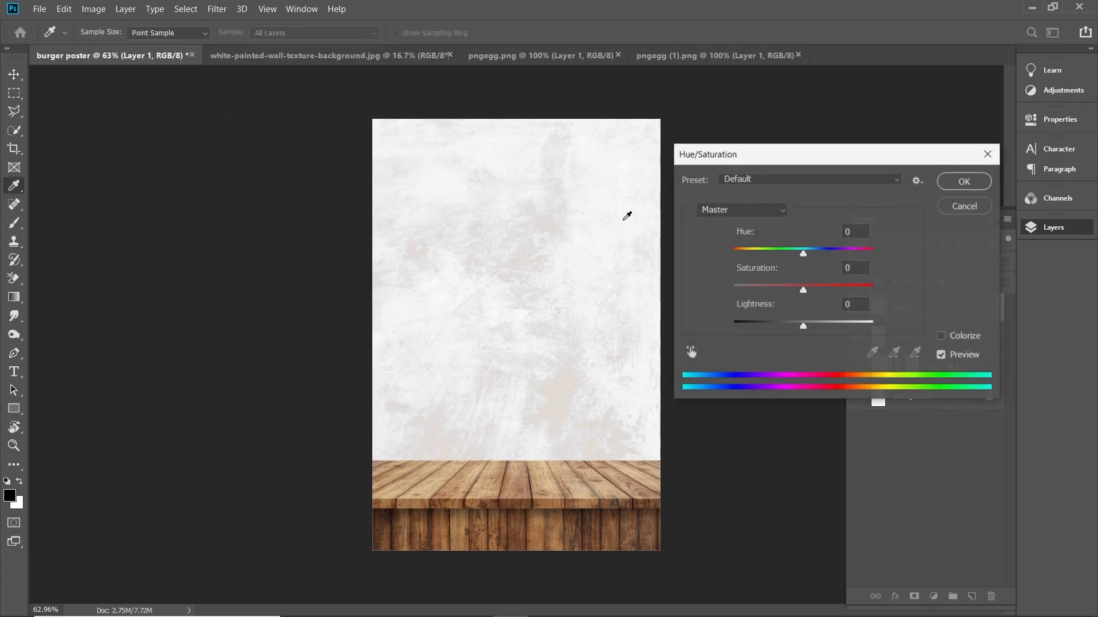
drag(797, 156, 780, 185)
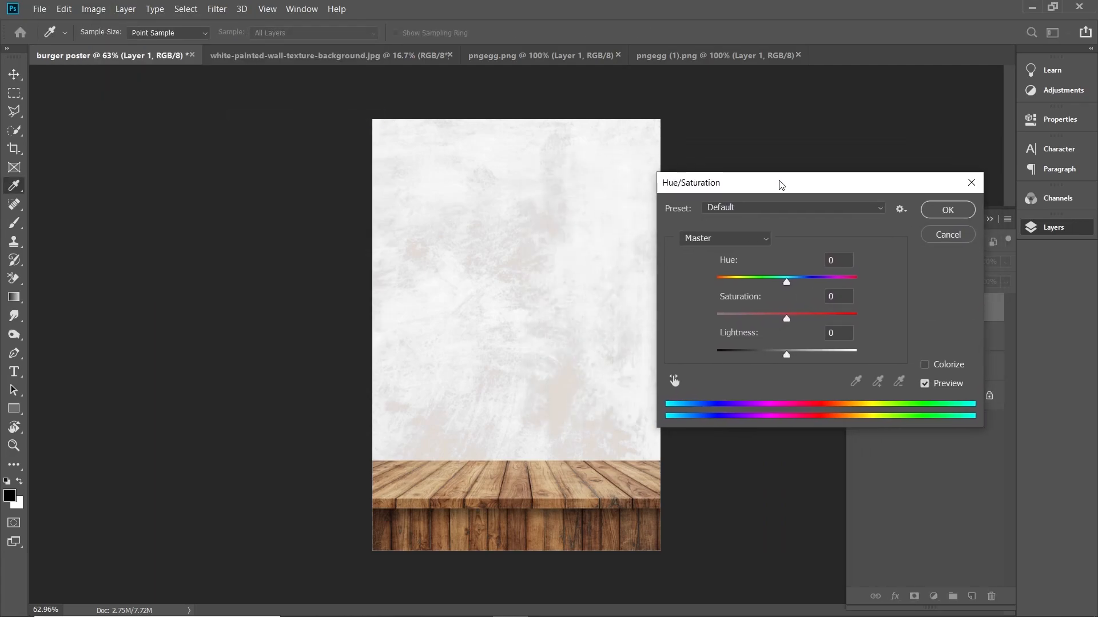
drag(787, 318, 743, 319)
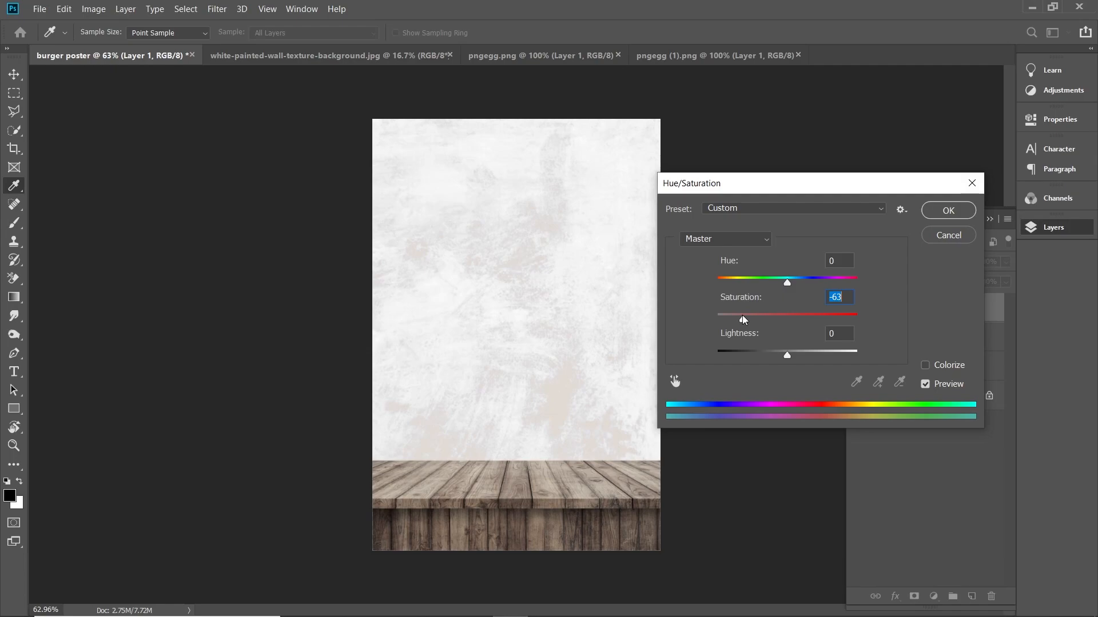
drag(789, 286, 792, 288)
drag(785, 359, 791, 358)
click(939, 216)
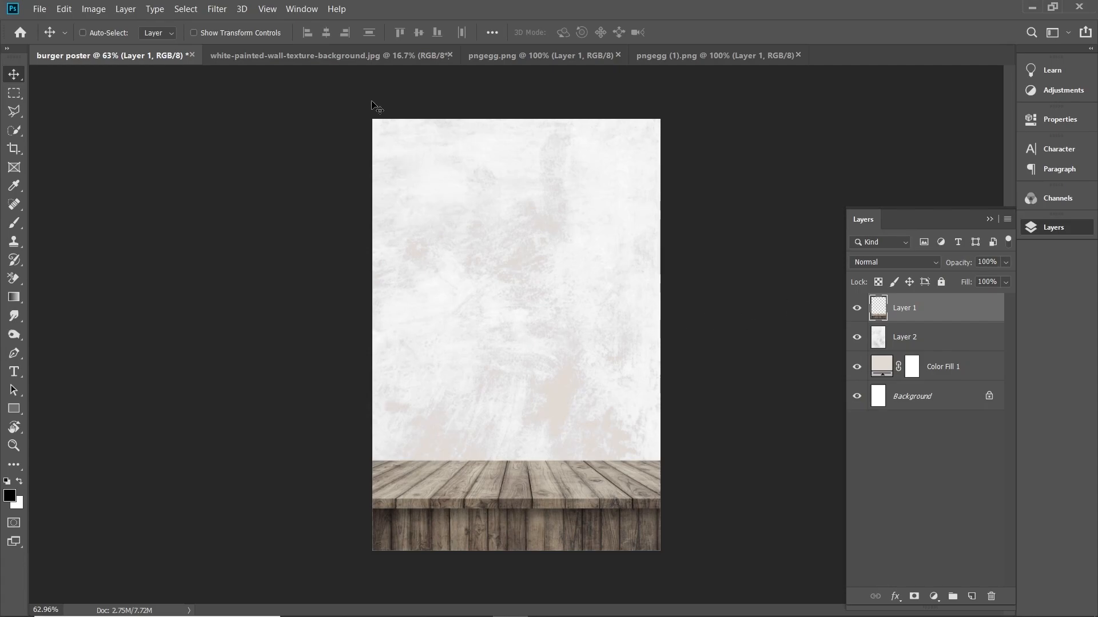
- Close the wall texture and pngegg.png documents and bring the burger image into the burger poster as a new layer
click(371, 56)
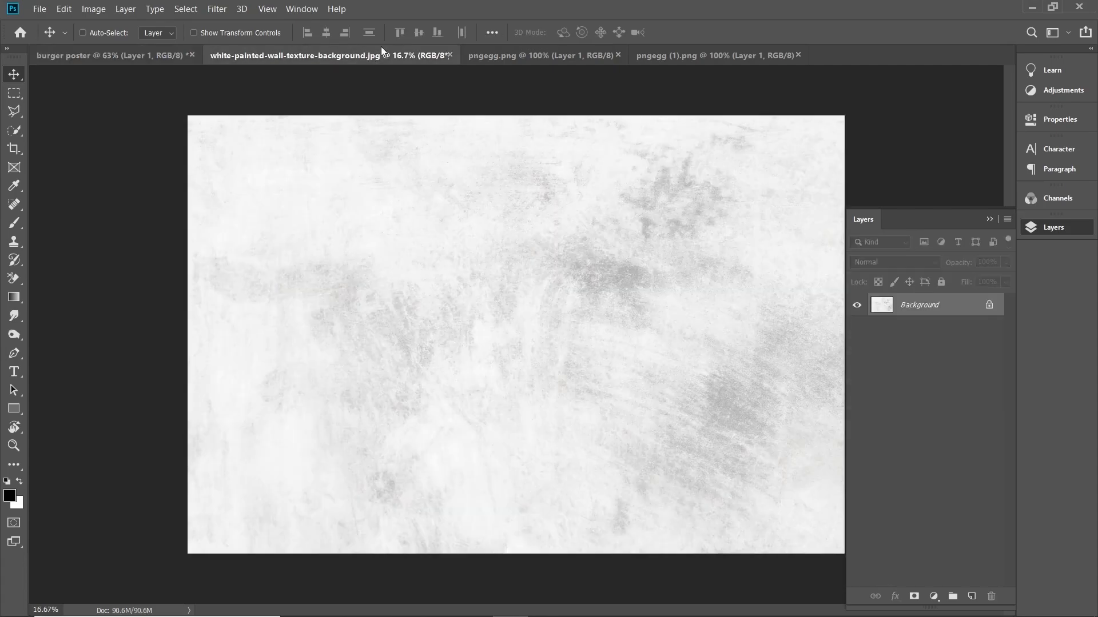
key(ctrl+w)
click(317, 57)
key(ctrl+w)
click(301, 58)
drag(559, 364, 528, 354)
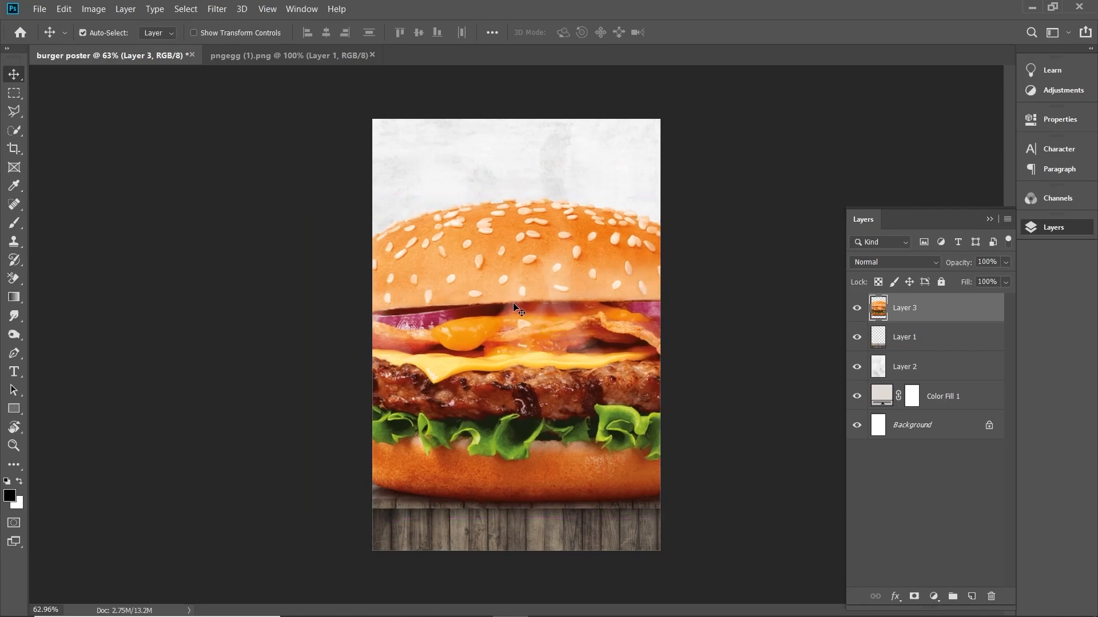
- Scale the burger down to about 44.55% and place it centrally on the wooden table
key(ctrl+t)
drag(553, 196, 563, 348)
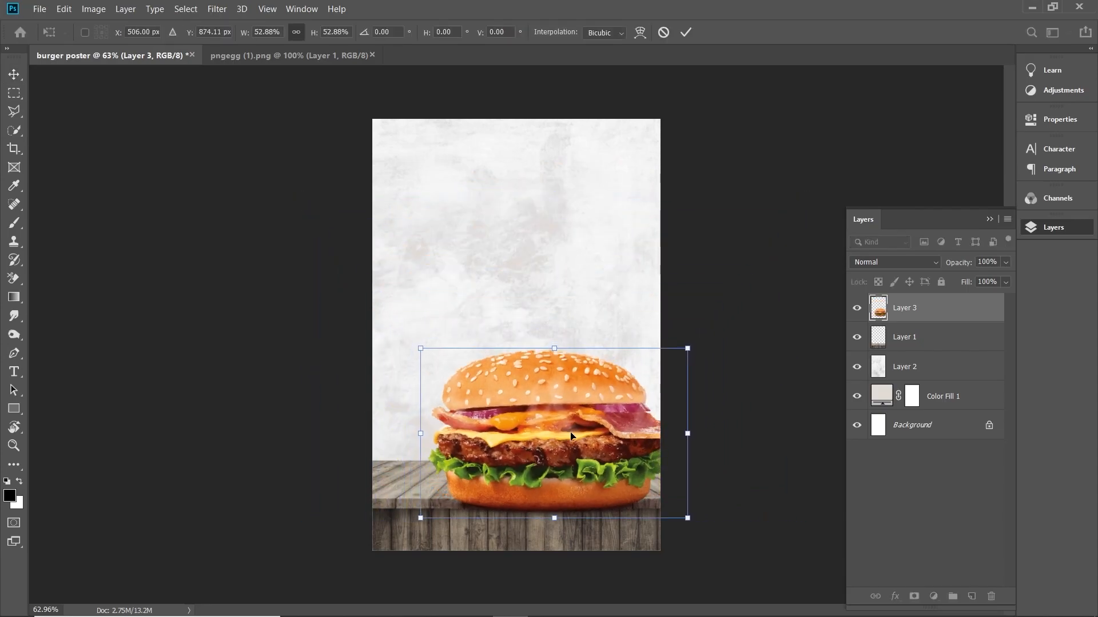
drag(570, 434, 547, 408)
drag(531, 323, 532, 351)
drag(542, 425, 526, 423)
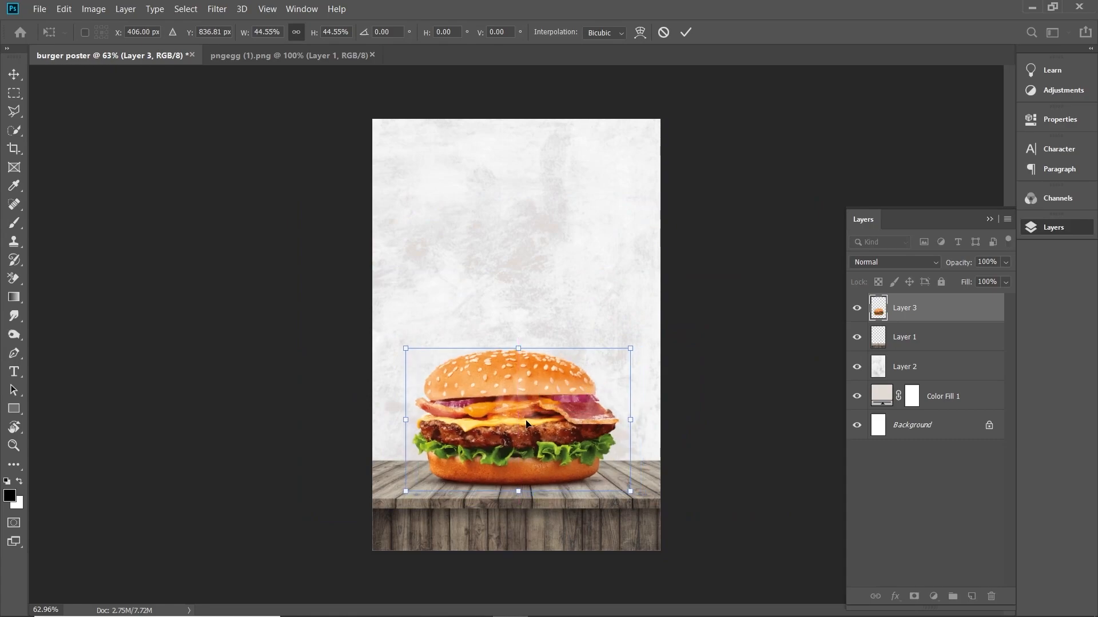
key(Return)
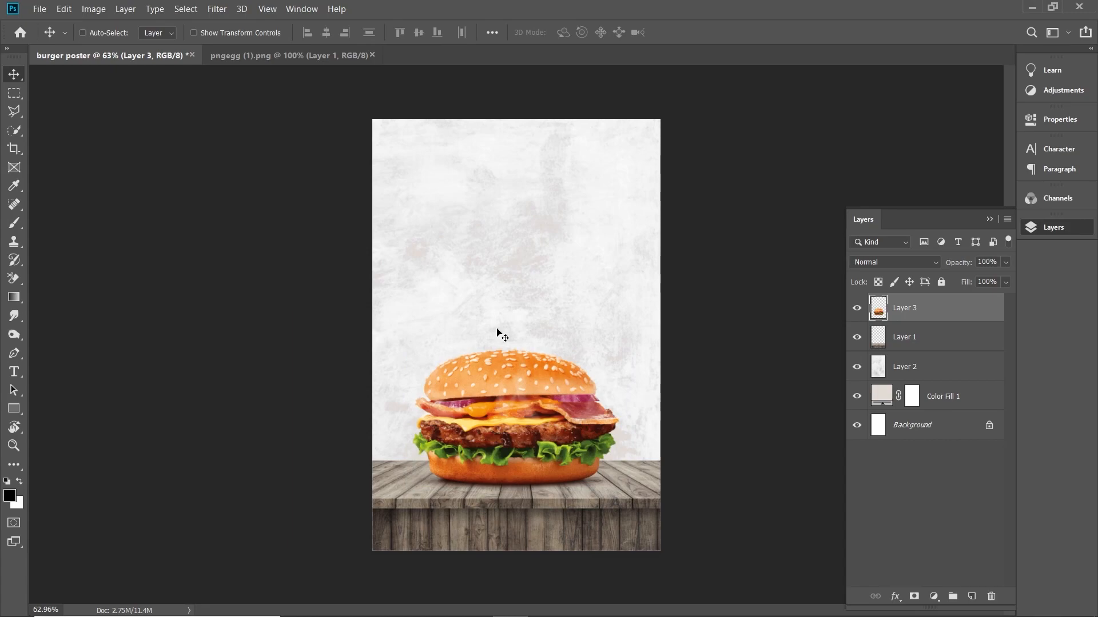
- Apply a Vibrance adjustment to the burger layer with vibrance +13 and saturation +13
click(94, 10)
mouse_move(119, 40)
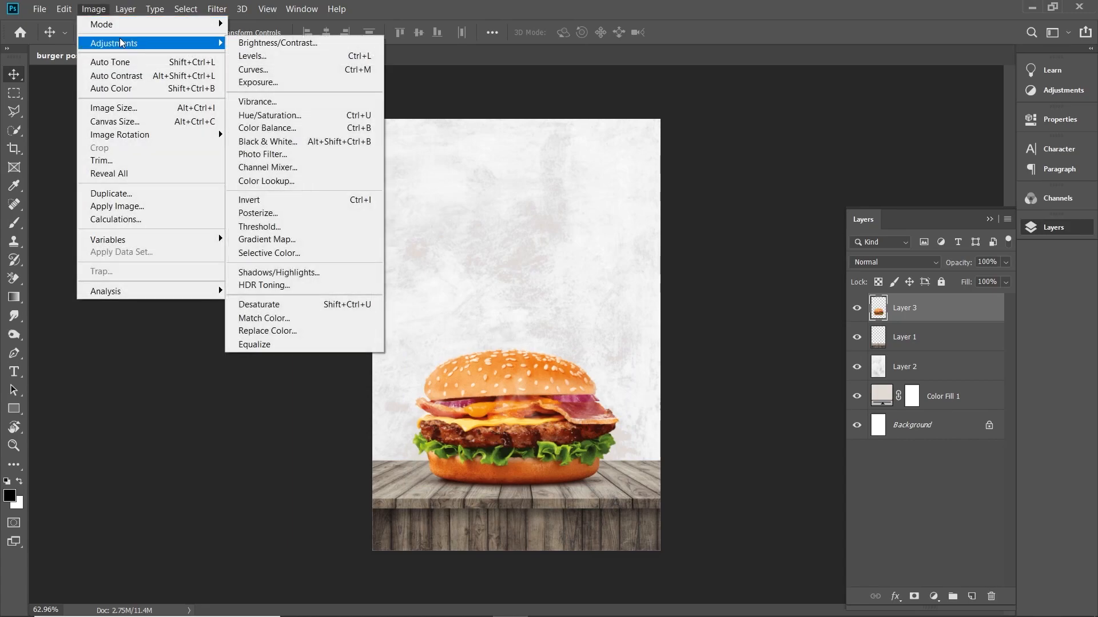
click(273, 103)
drag(508, 208, 519, 207)
drag(510, 249, 520, 247)
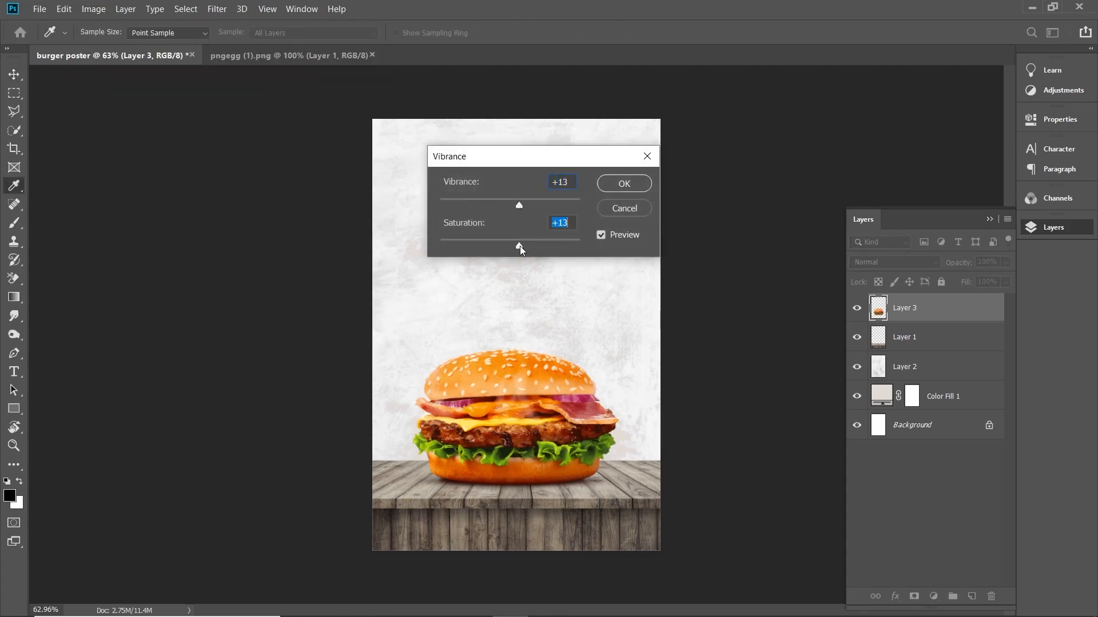
click(622, 182)
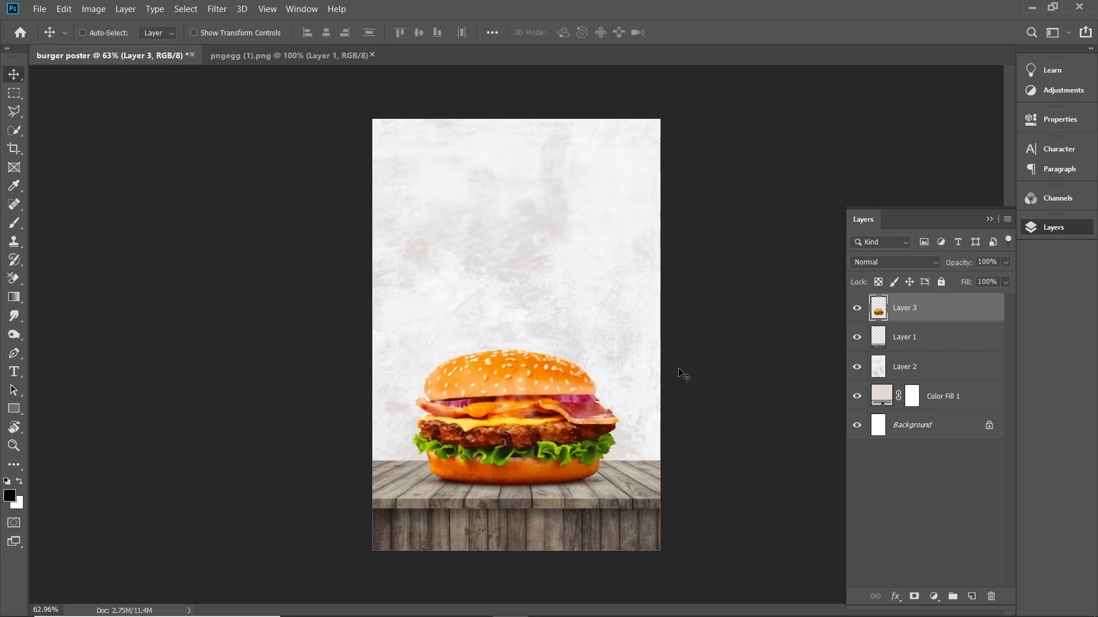
- Duplicate the burger layer and move the copy up to the poster's right edge, partly outside the canvas
right_click(505, 390)
click(521, 407)
right_click(505, 375)
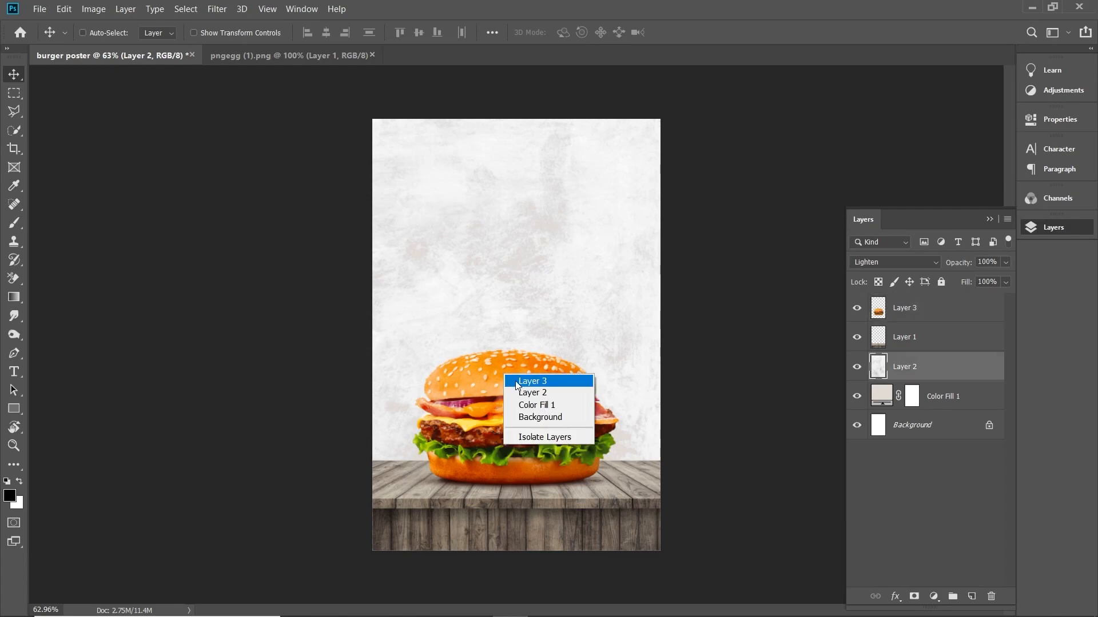
click(517, 382)
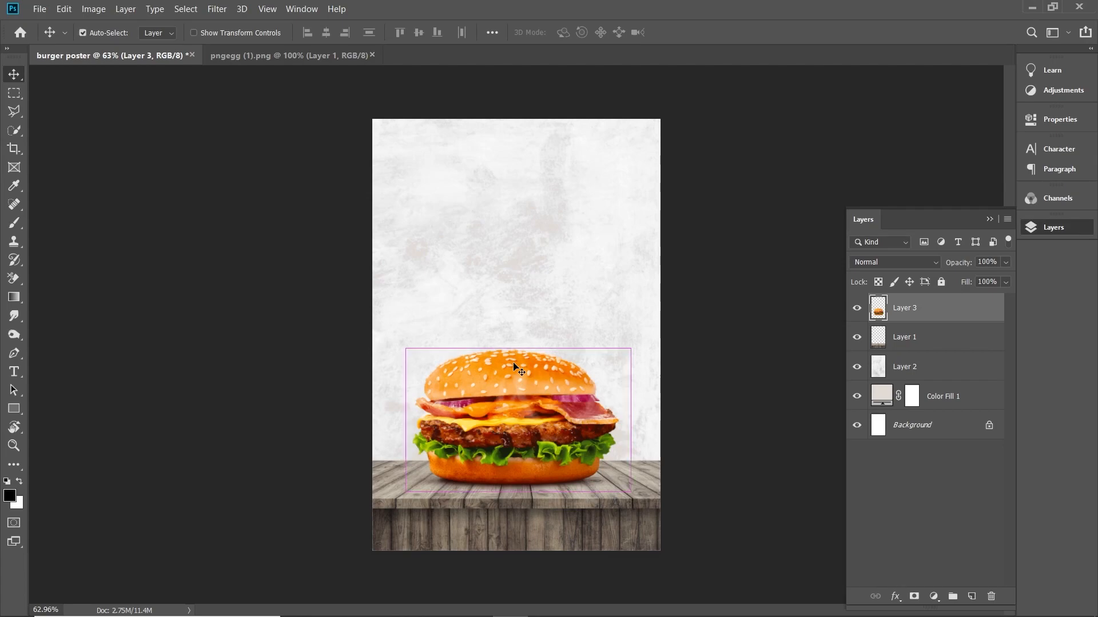
key(ctrl+j)
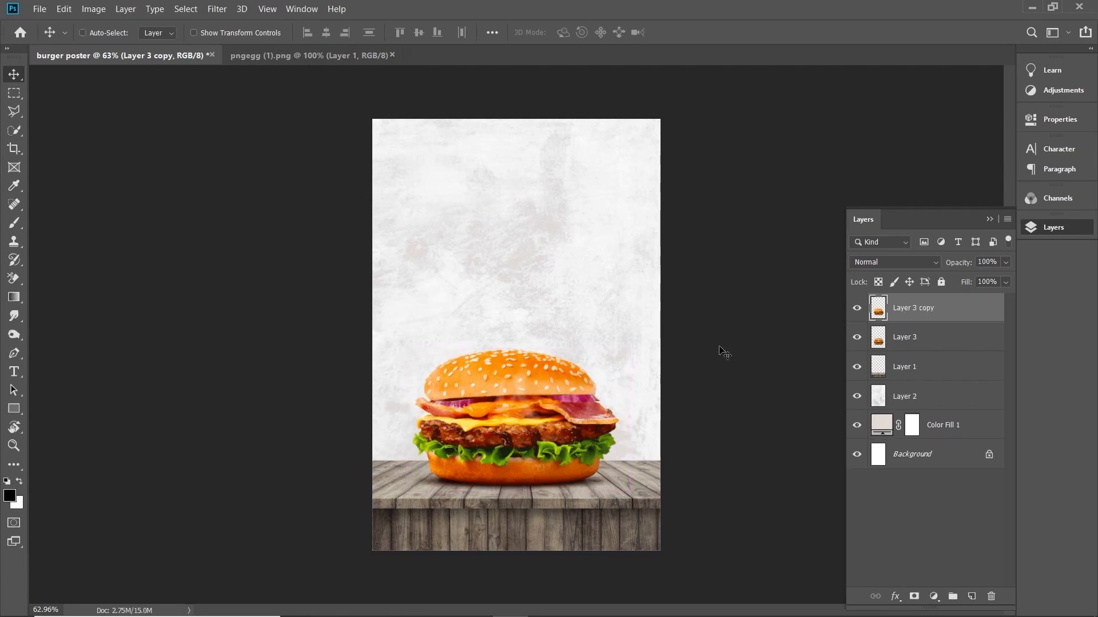
right_click(937, 306)
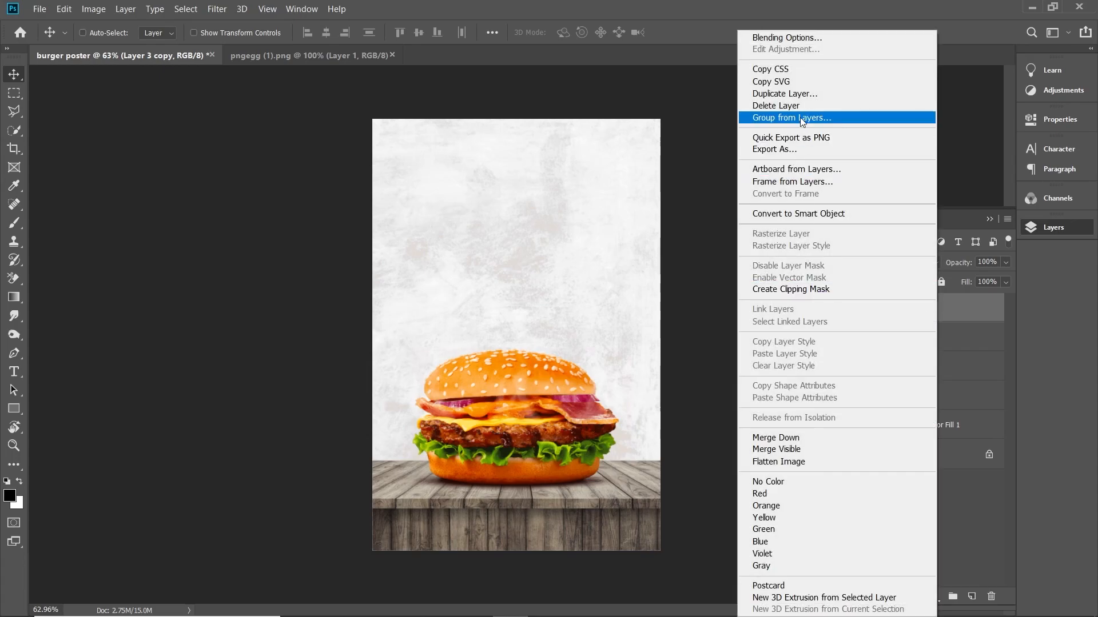
click(537, 334)
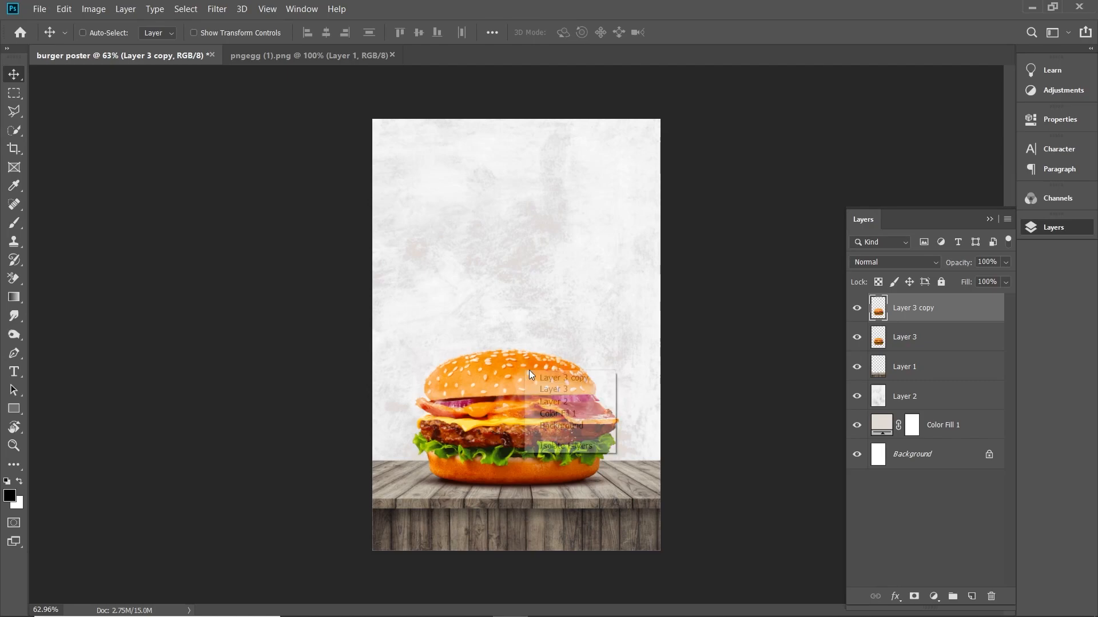
drag(499, 444, 640, 313)
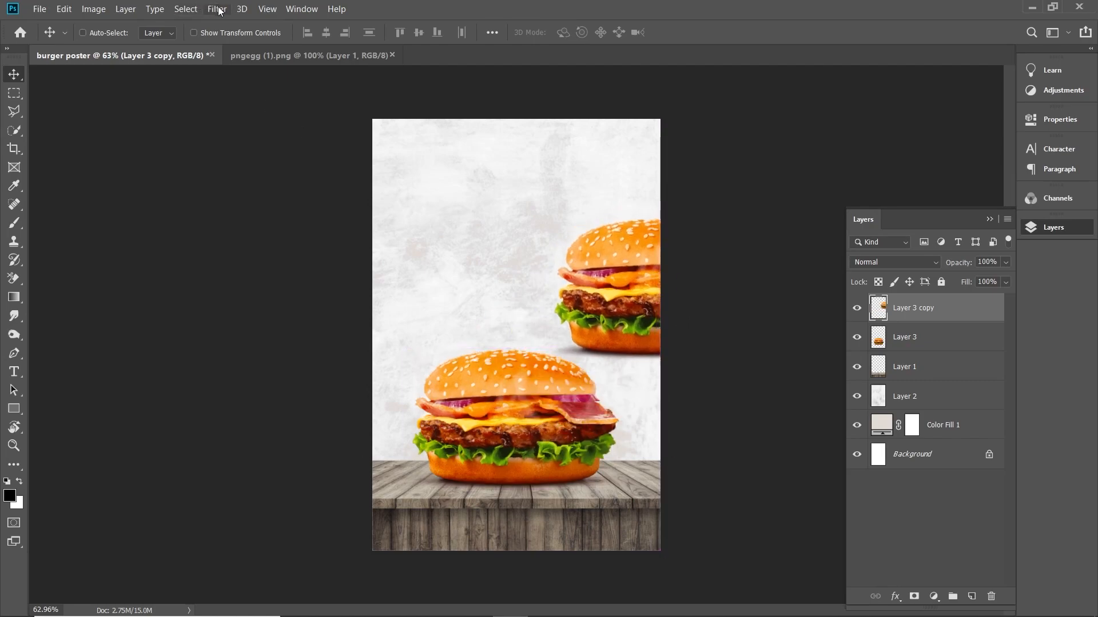
- Apply a Gaussian Blur with a 5.6-pixel radius to the burger copy at the poster's right edge
click(217, 8)
mouse_move(343, 161)
click(429, 213)
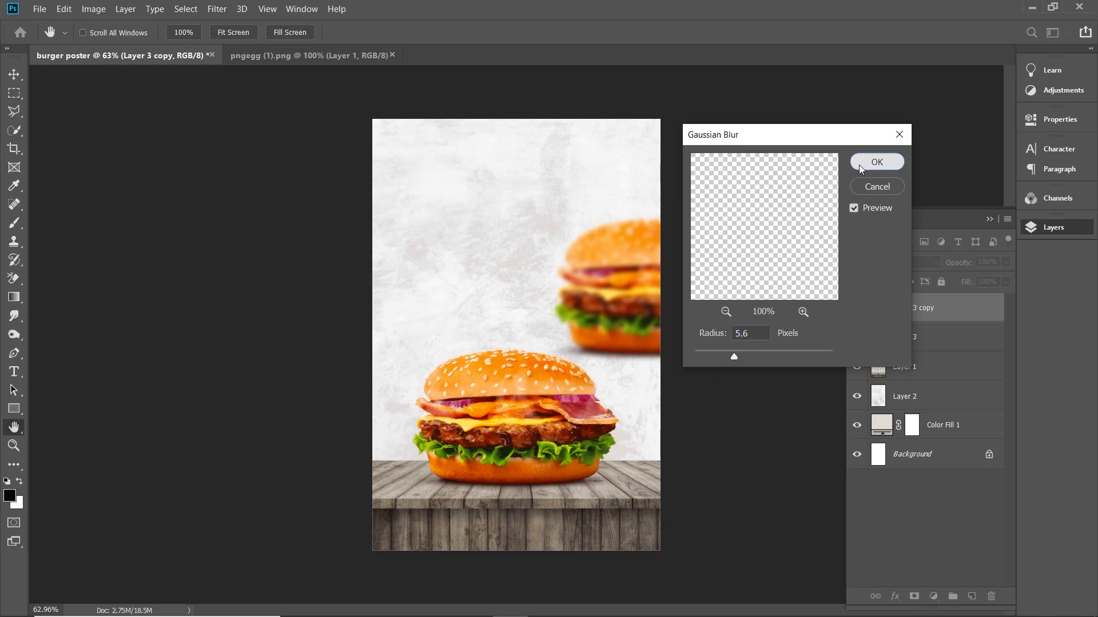
click(863, 163)
- Tilt the blurred burger slightly and place a duplicate of it at the poster's left edge, partly outside the canvas
key(ctrl+t)
drag(684, 203, 699, 214)
key(Return)
drag(634, 283, 300, 241)
drag(395, 261, 383, 282)
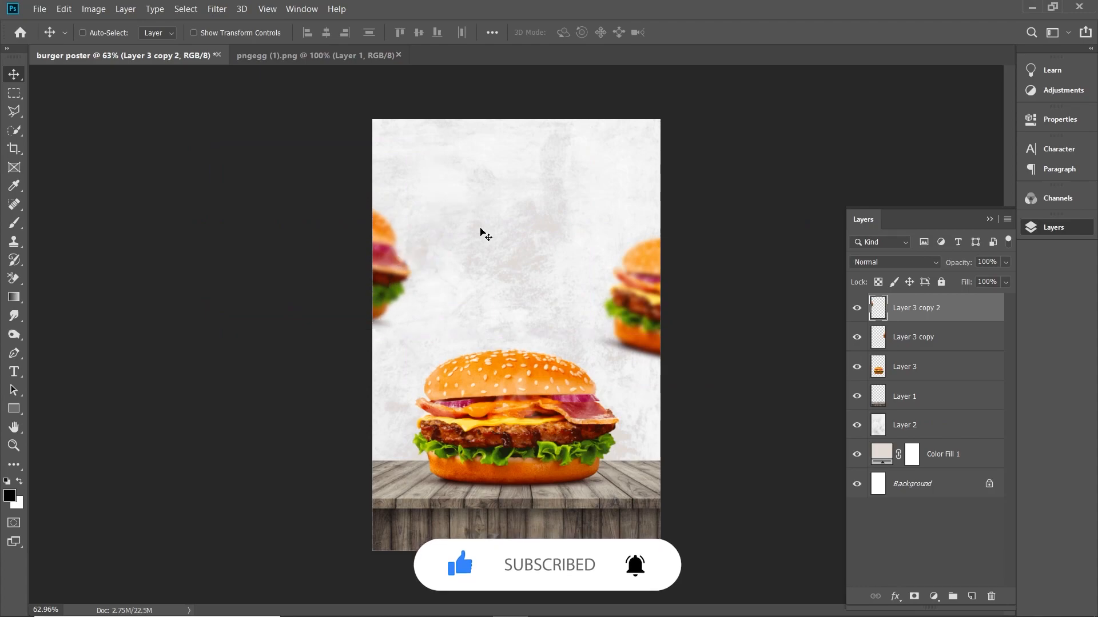
- Group all layers above the Background, name the group bg and lock it
key(z)
drag(568, 311, 549, 340)
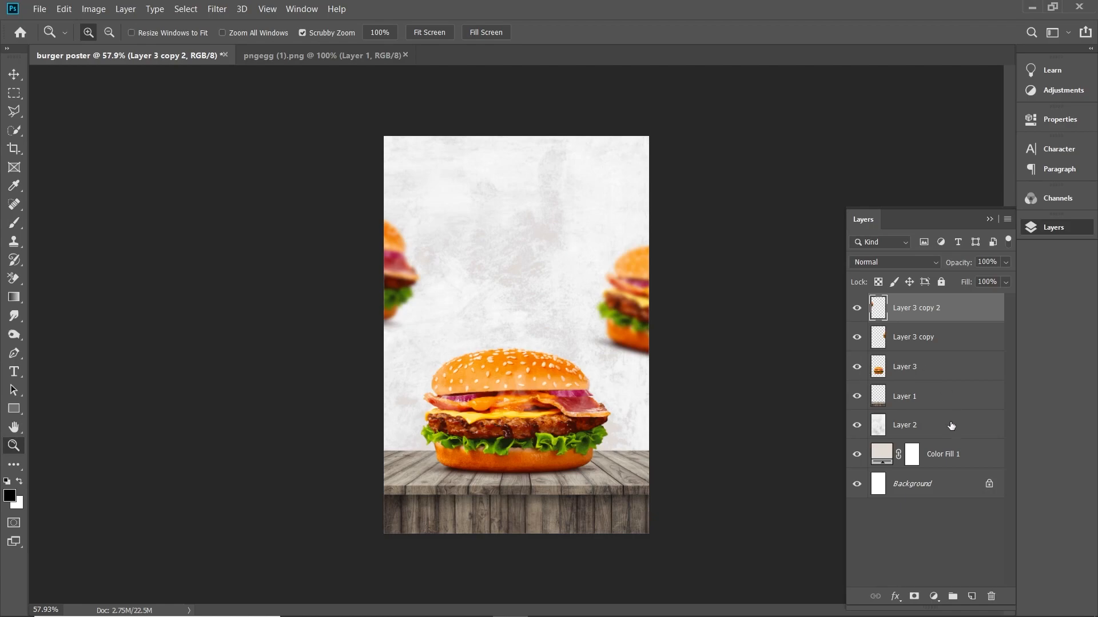
shift+click(951, 458)
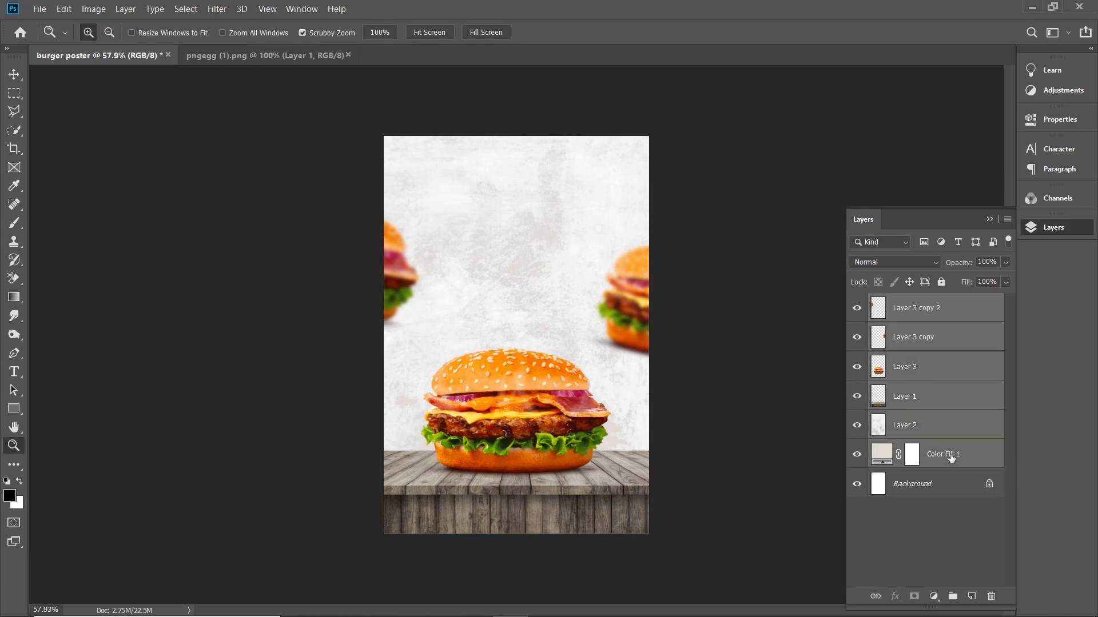
key(ctrl+g)
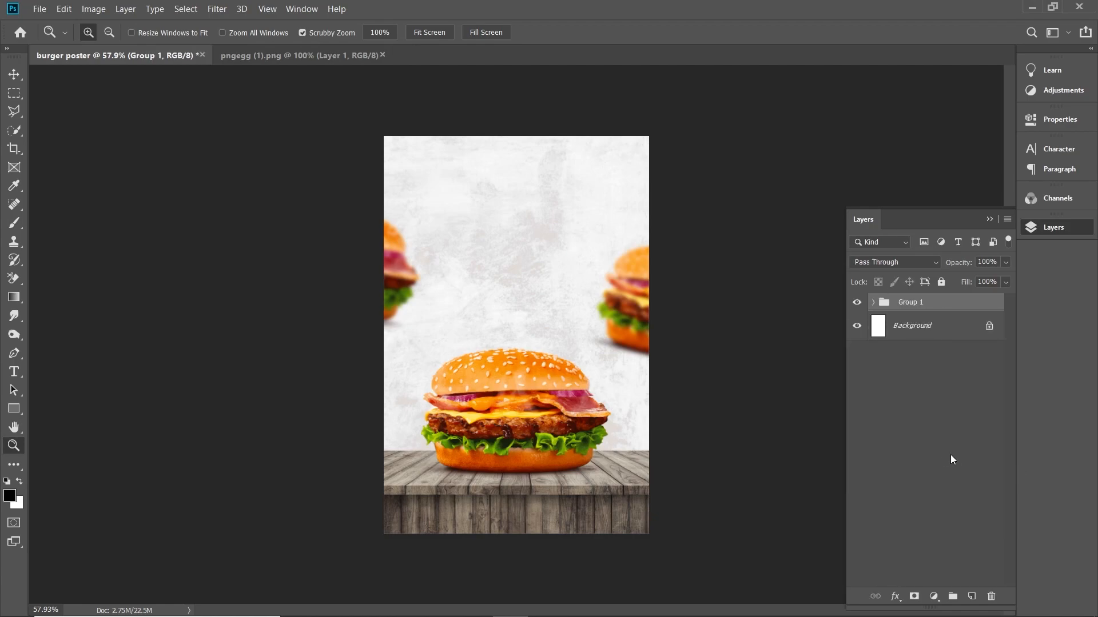
double_click(910, 302)
text(bg)
key(Return)
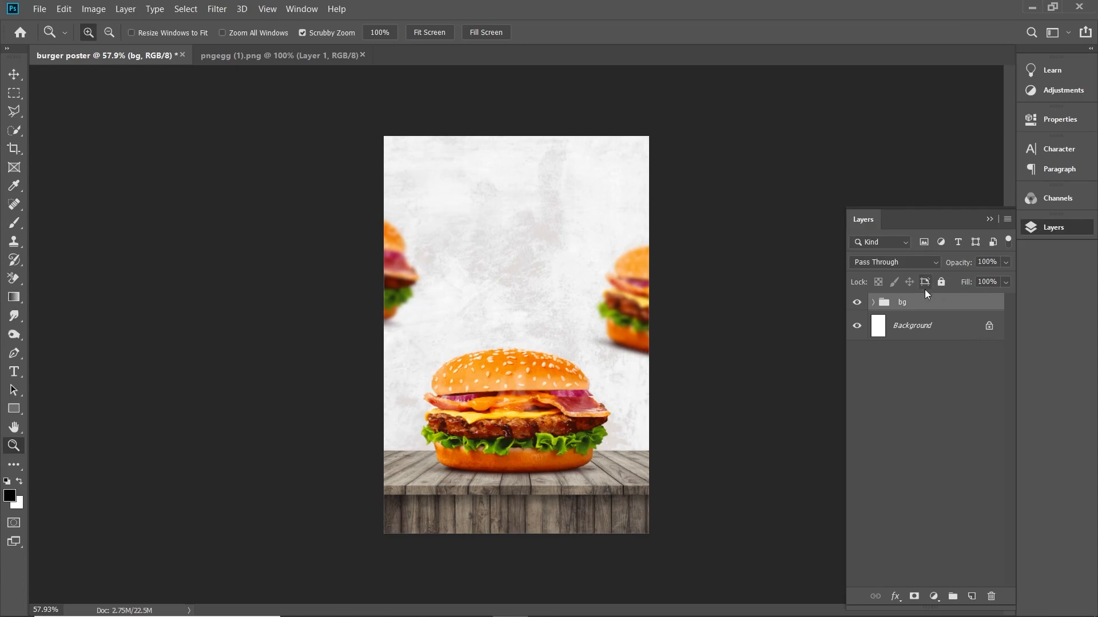
click(941, 282)
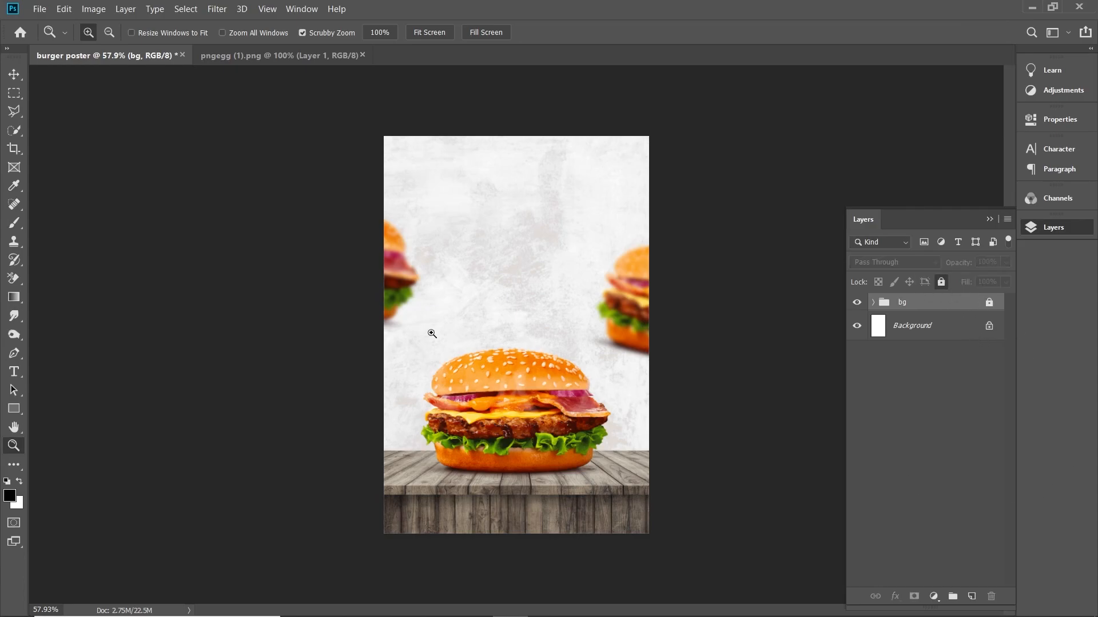
- Examine the font family and weight used for the DELICIOUS headline text
drag(492, 277, 512, 238)
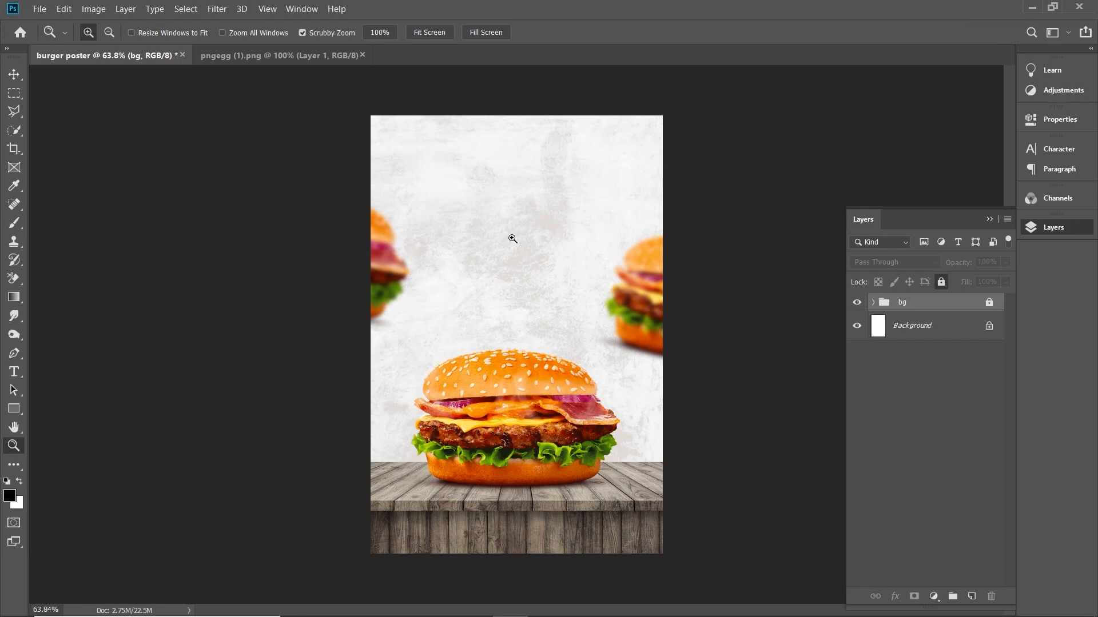
drag(519, 247, 544, 276)
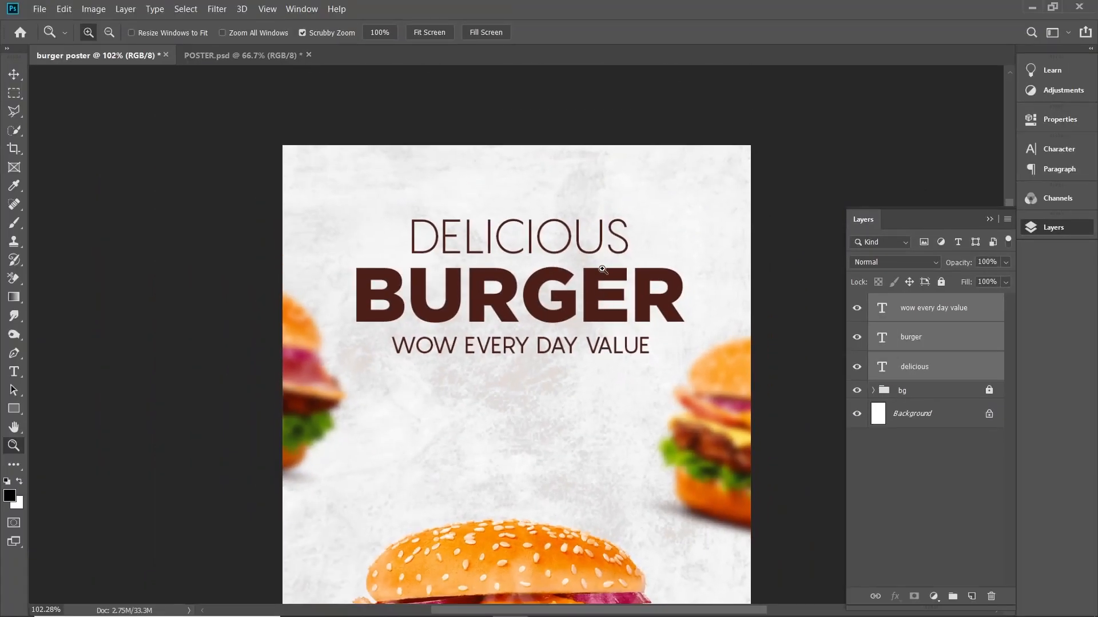
key(t)
click(524, 234)
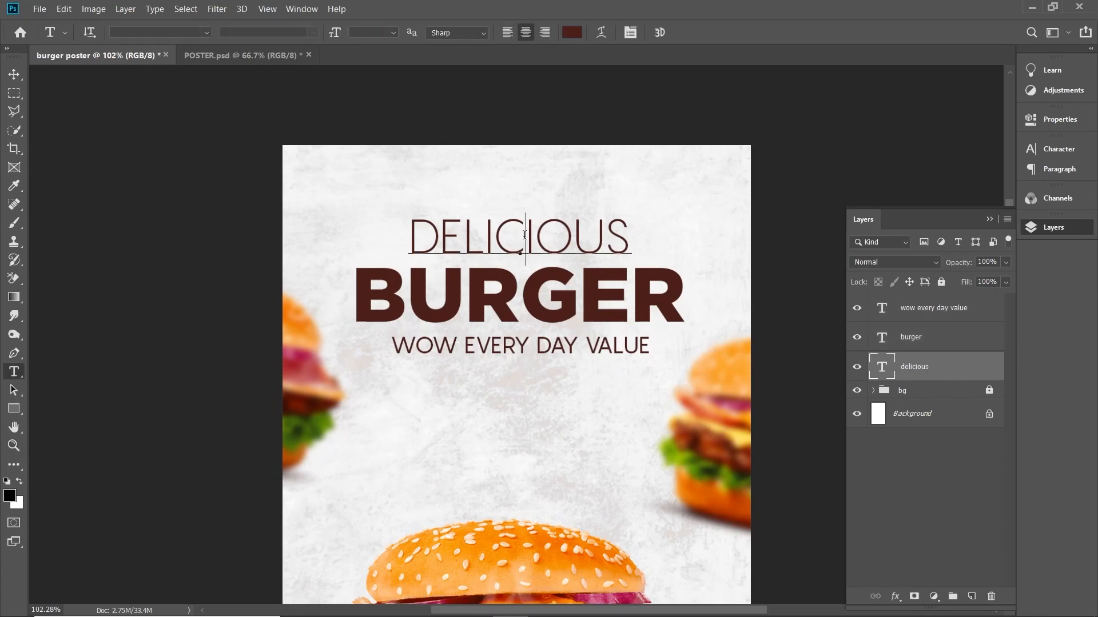
key(ctrl+a)
click(145, 31)
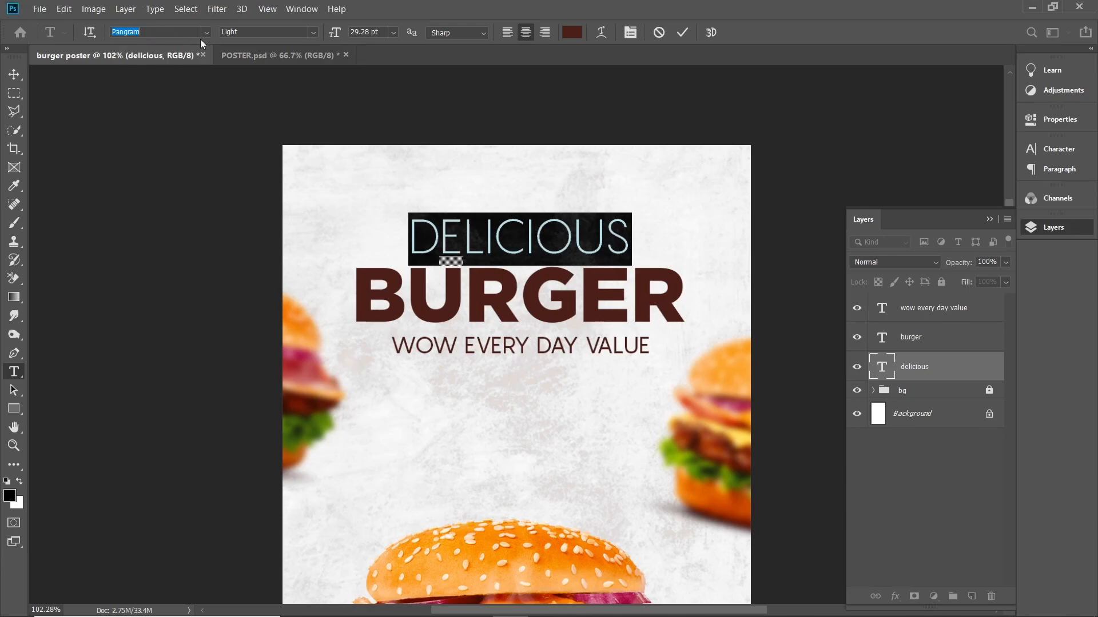
click(239, 32)
click(313, 35)
click(266, 58)
click(399, 136)
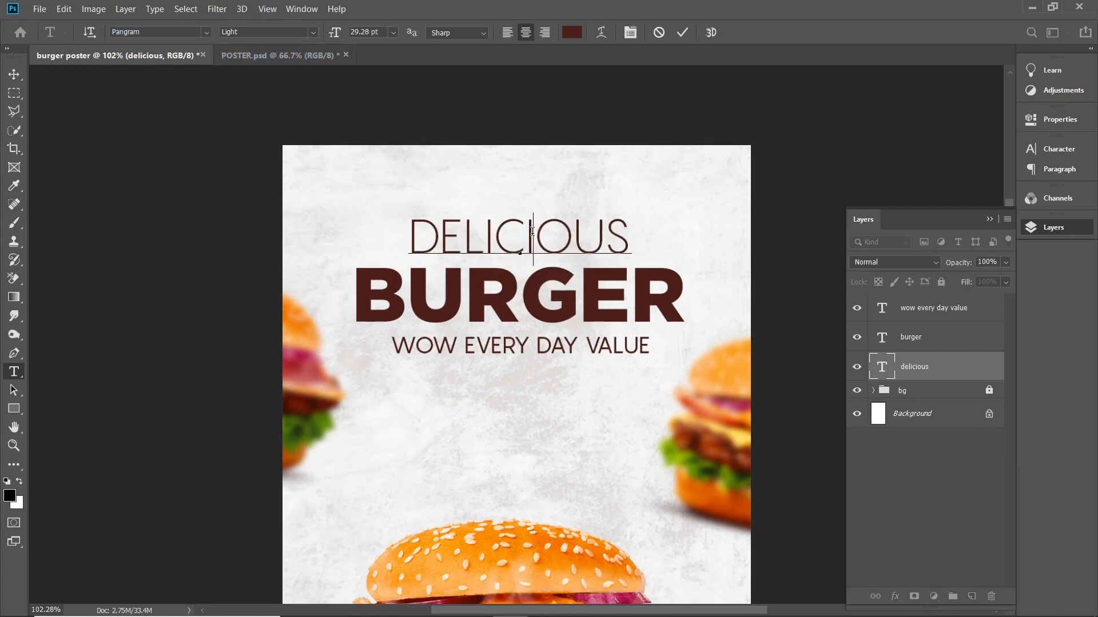
- Examine the font settings of the BURGER and WOW EVERY DAY VALUE text lines
double_click(491, 312)
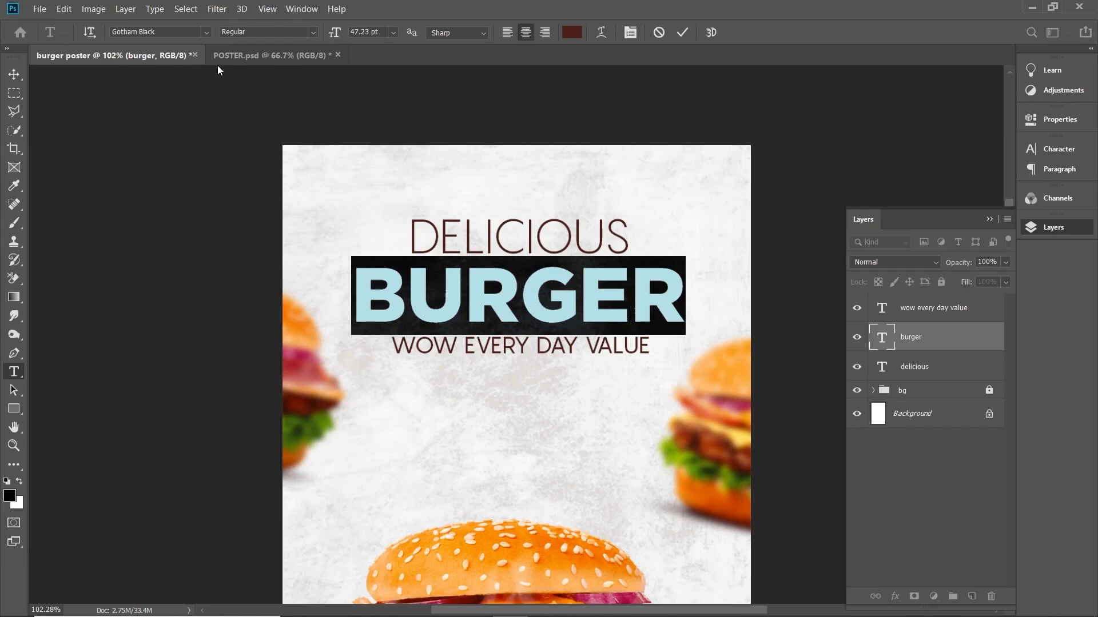
click(170, 34)
click(527, 296)
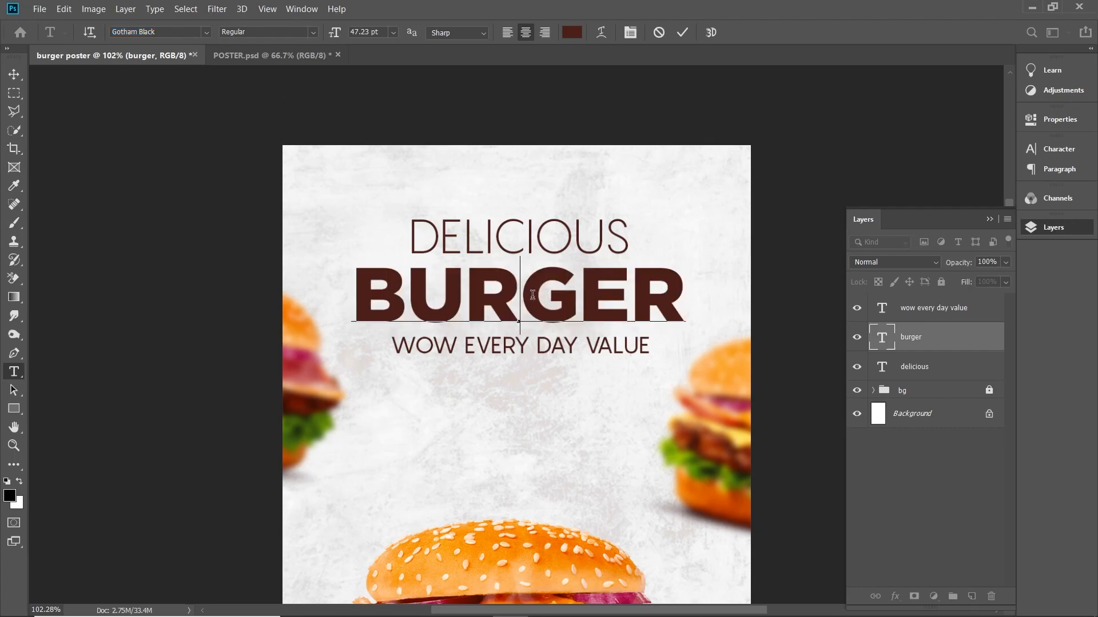
key(Escape)
scroll(540, 348, down, 2)
triple_click(498, 281)
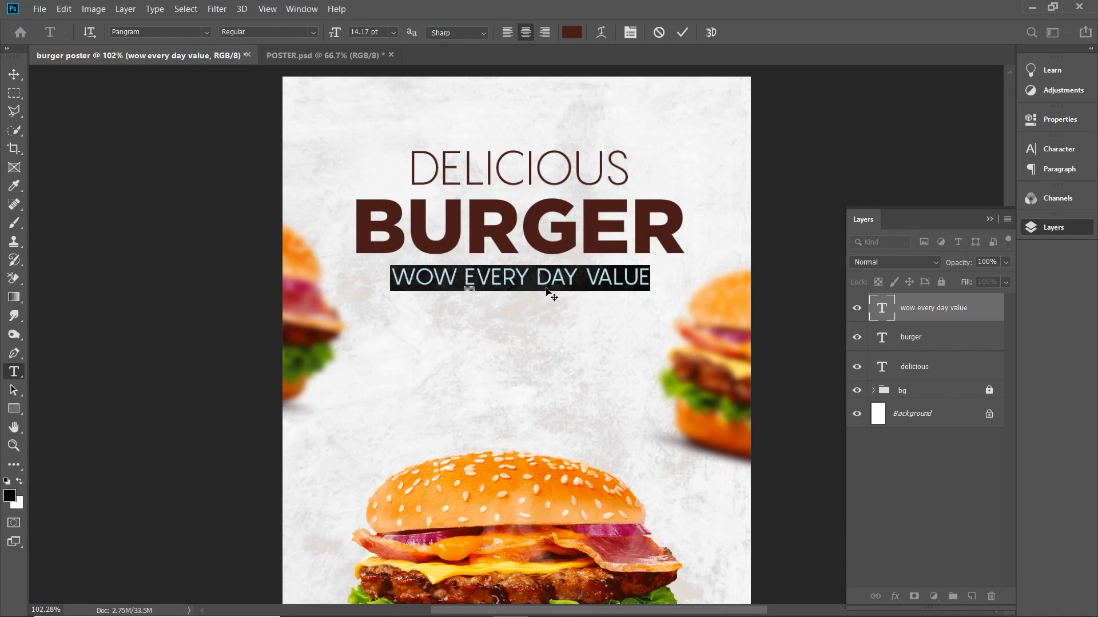
click(557, 275)
key(ctrl+Return)
- Duplicate the WOW EVERY DAY VALUE line just below itself and replace the copy's text with UPTO
key(v)
scroll(489, 245, down, 3)
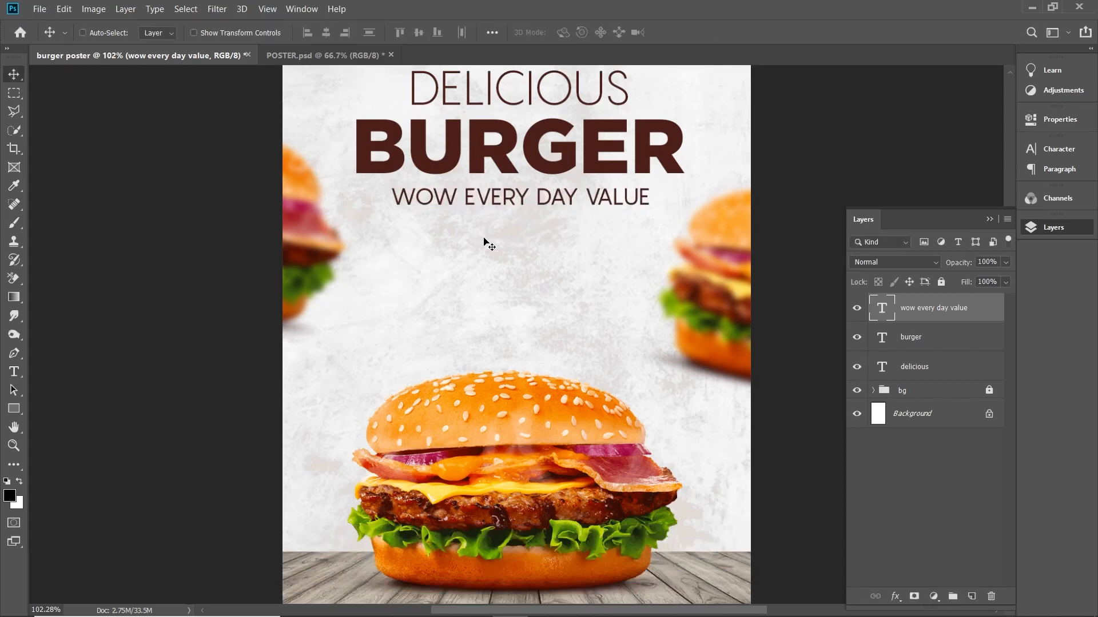
scroll(484, 243, up, 1)
drag(550, 245, 516, 285)
key(t)
key(ctrl+a)
triple_click(511, 283)
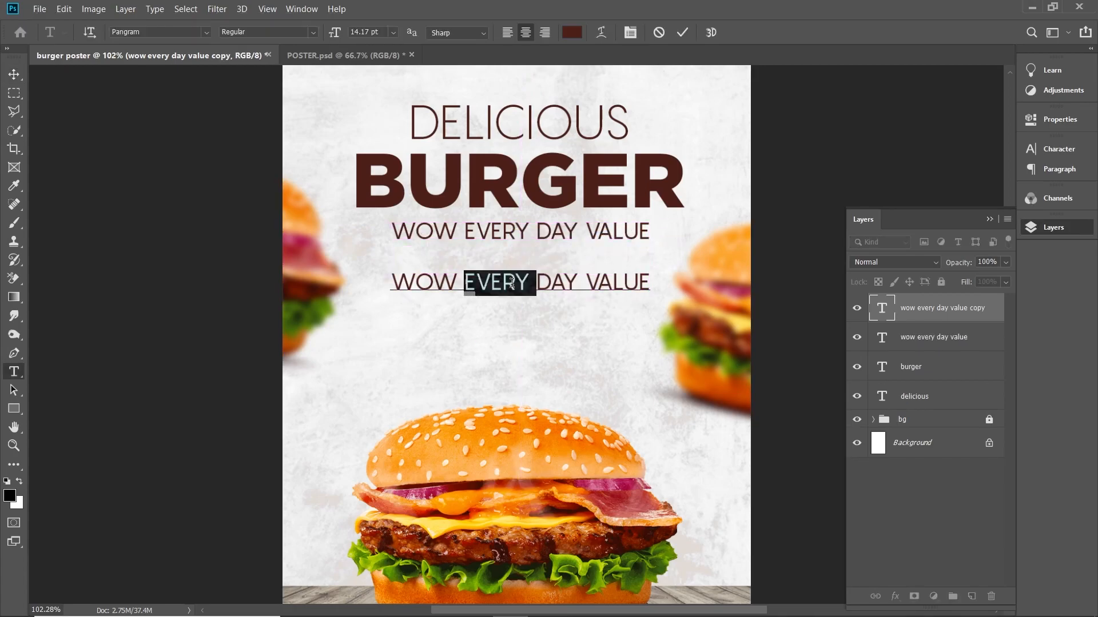
text(UPTO)
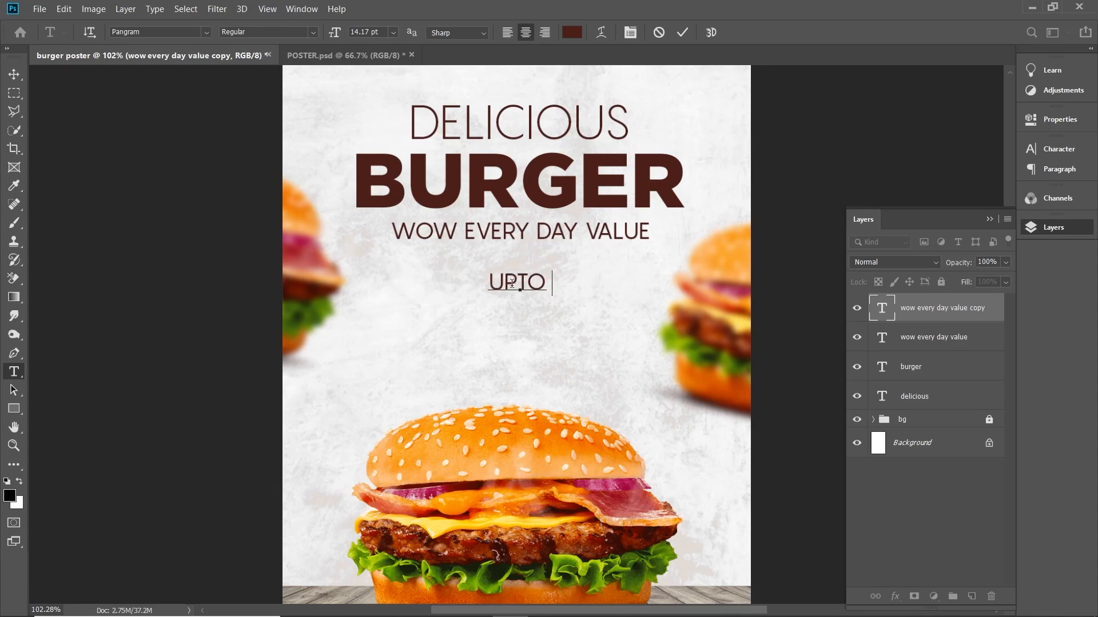
key(ctrl+Return)
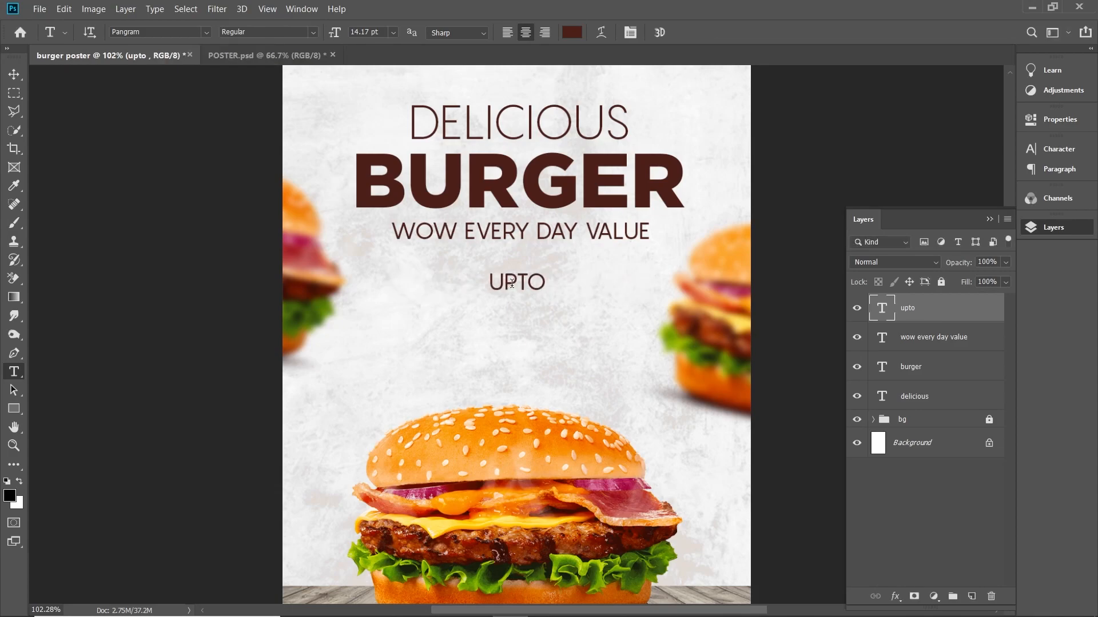
- Duplicate the UPTO text to its right, replace the copy's text with 30% and place it beside UPTO
click(527, 283)
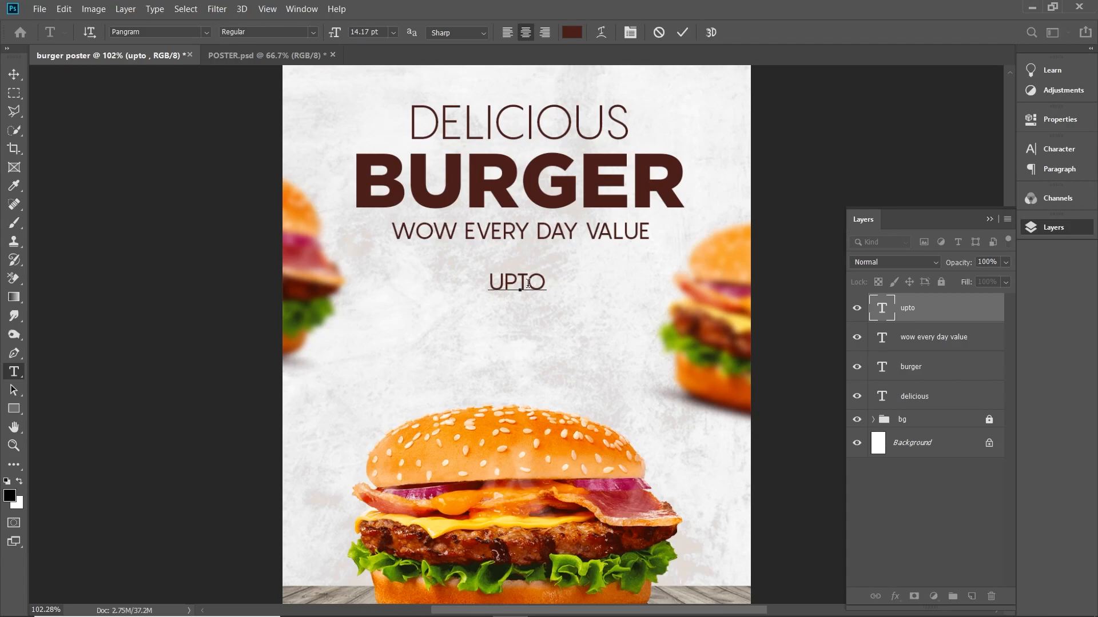
key(ctrl+Return)
drag(530, 283, 617, 284)
double_click(601, 281)
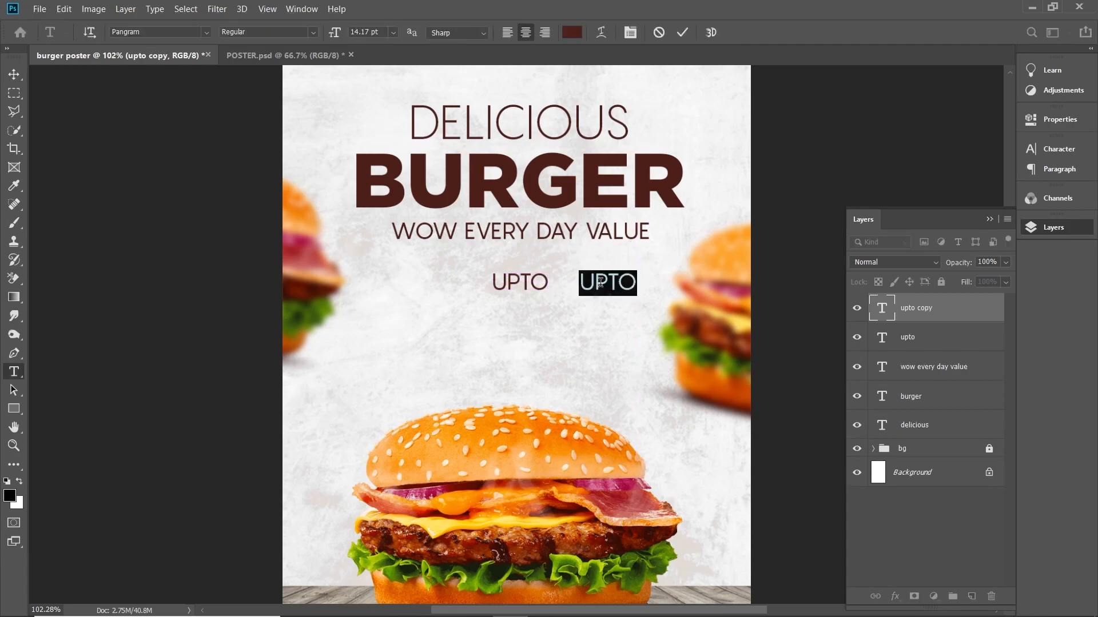
text(30)
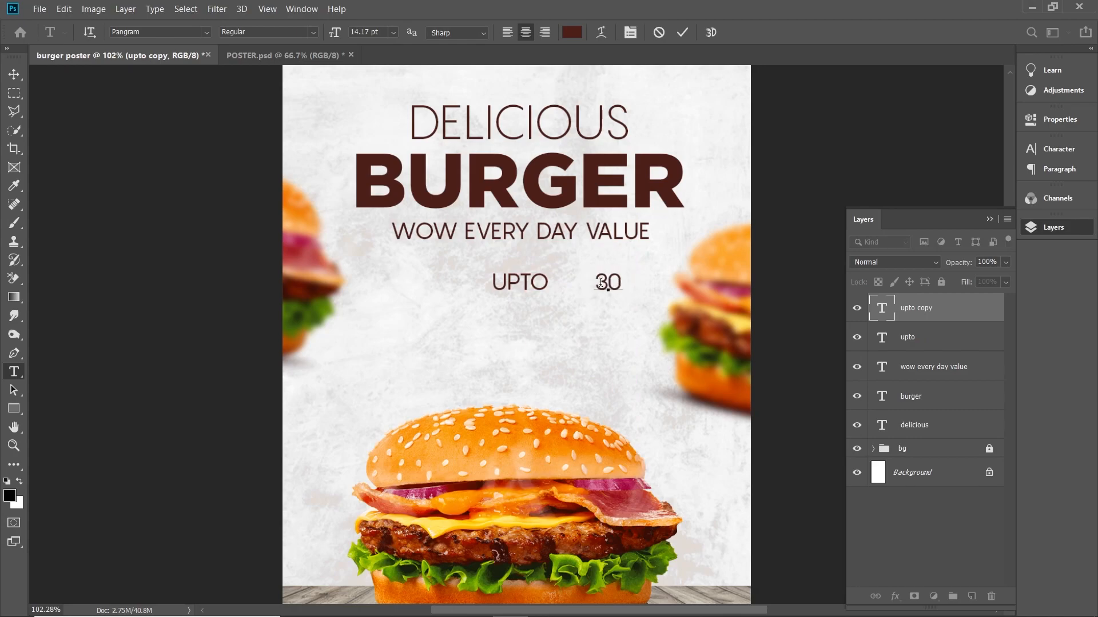
text(%)
key(ctrl+Return)
key(v)
drag(612, 289, 586, 291)
- Duplicate the UPTO text to the right of 30% and replace the copy's text with OFF
right_click(515, 285)
click(521, 292)
alt+drag(514, 290, 637, 286)
key(t)
double_click(638, 285)
text(off)
key(ctrl+Return)
- Try setting the font size of the UPTO text to 10 pt and the OFF text to 15 pt
key(z)
drag(592, 264, 636, 290)
key(v)
key(t)
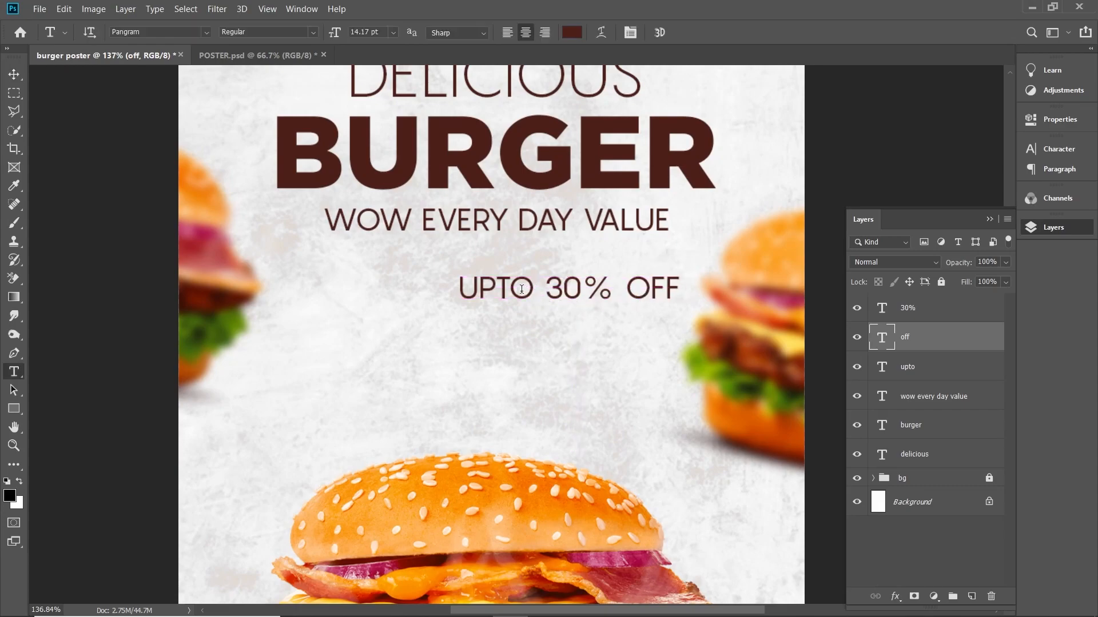
double_click(522, 288)
drag(371, 29, 353, 29)
click(370, 32)
key(ctrl+a)
text(10)
key(Return)
double_click(668, 292)
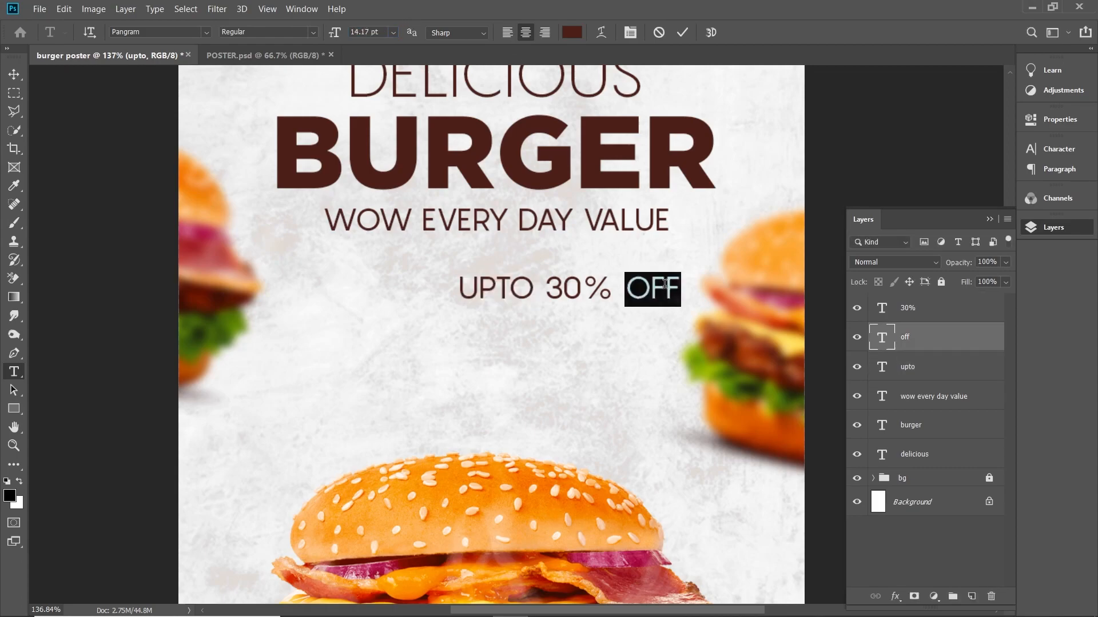
key(ctrl+a)
text(15)
key(Return)
key(Return)
- Set the 30% text to the Bold weight at a size of 30 pt
double_click(569, 286)
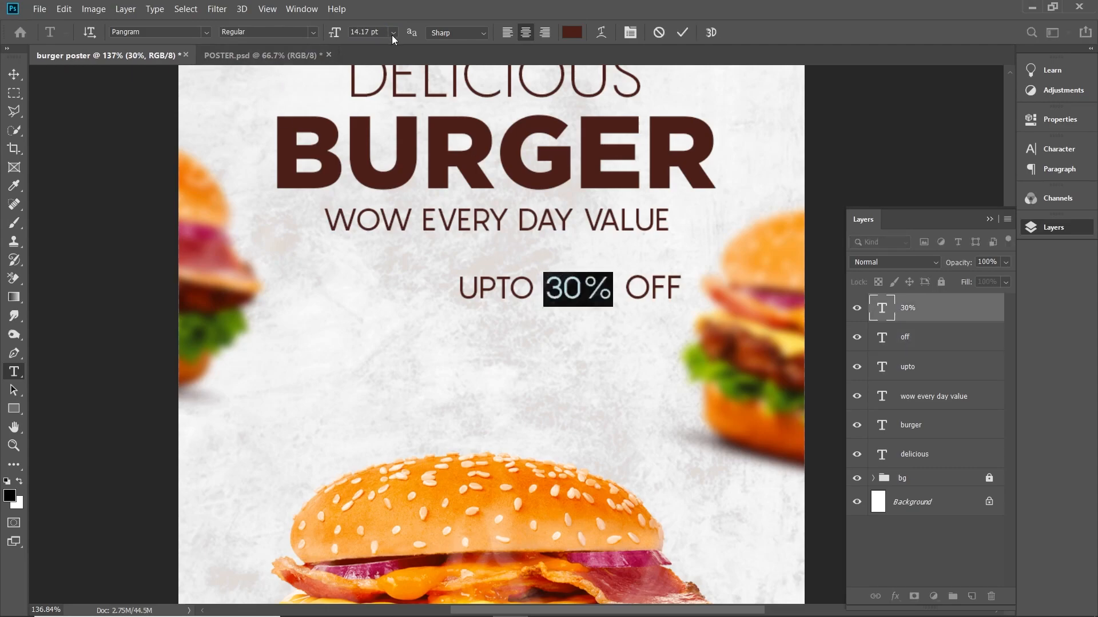
click(313, 35)
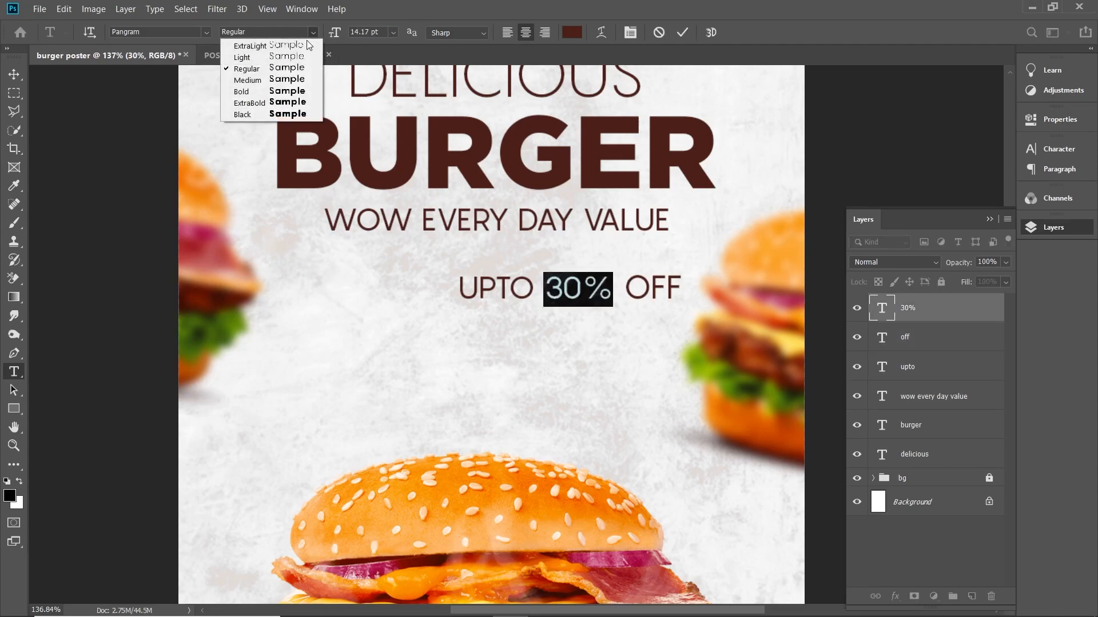
click(266, 91)
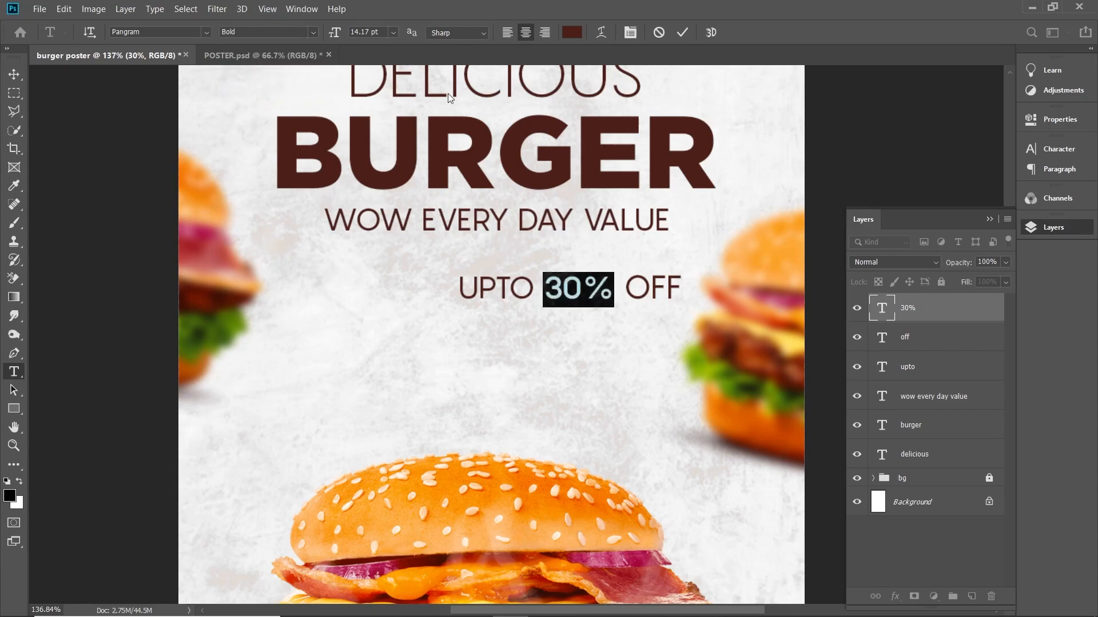
double_click(368, 32)
text(30)
key(Return)
key(ctrl+Return)
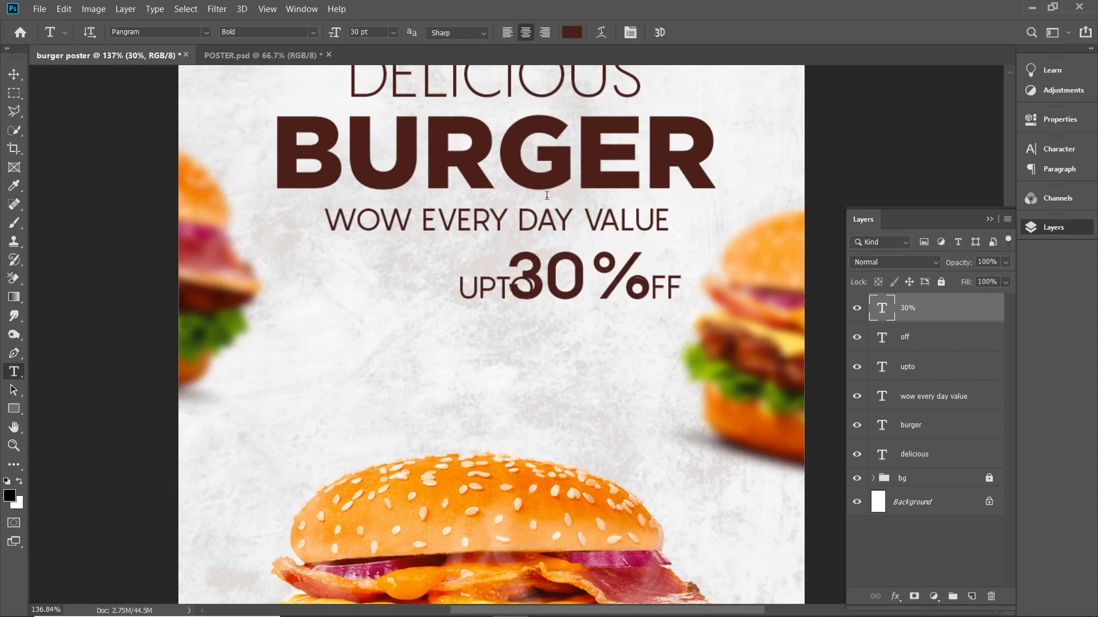
- Move the UPTO text left clear of the enlarged 30%, and place 30% close beside it
key(z)
key(v)
right_click(475, 294)
click(486, 308)
drag(480, 296, 442, 296)
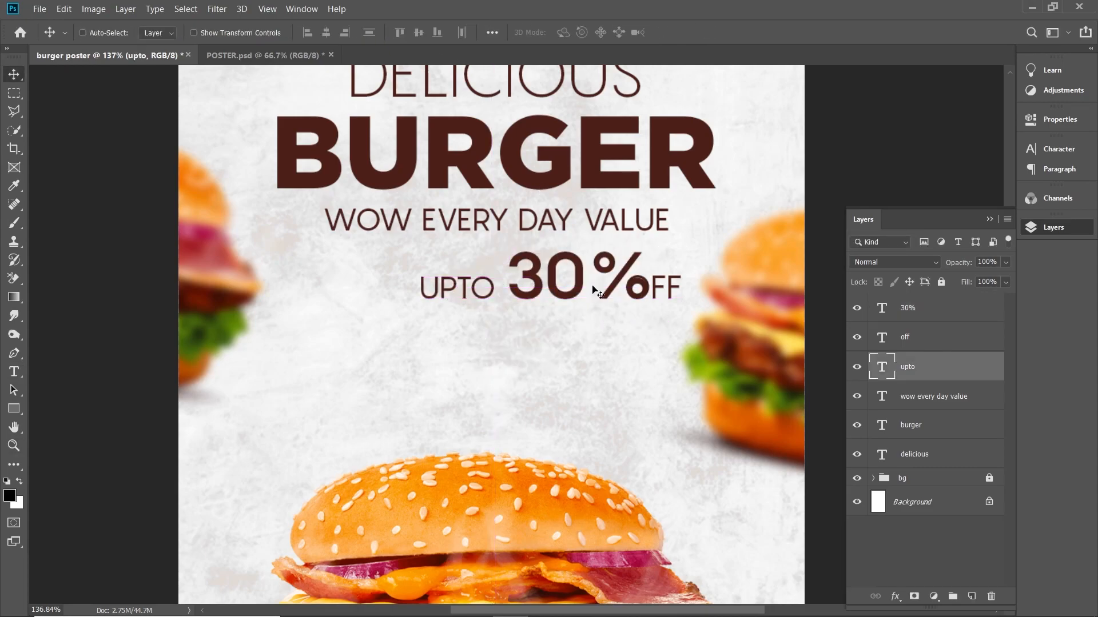
drag(558, 287, 547, 287)
key(z)
key(v)
mouse_move(442, 281)
mouse_down()
mouse_move(543, 299)
mouse_move(433, 300)
mouse_up()
right_click(574, 273)
click(586, 280)
drag(588, 281, 517, 288)
key(space)
drag(628, 303, 587, 280)
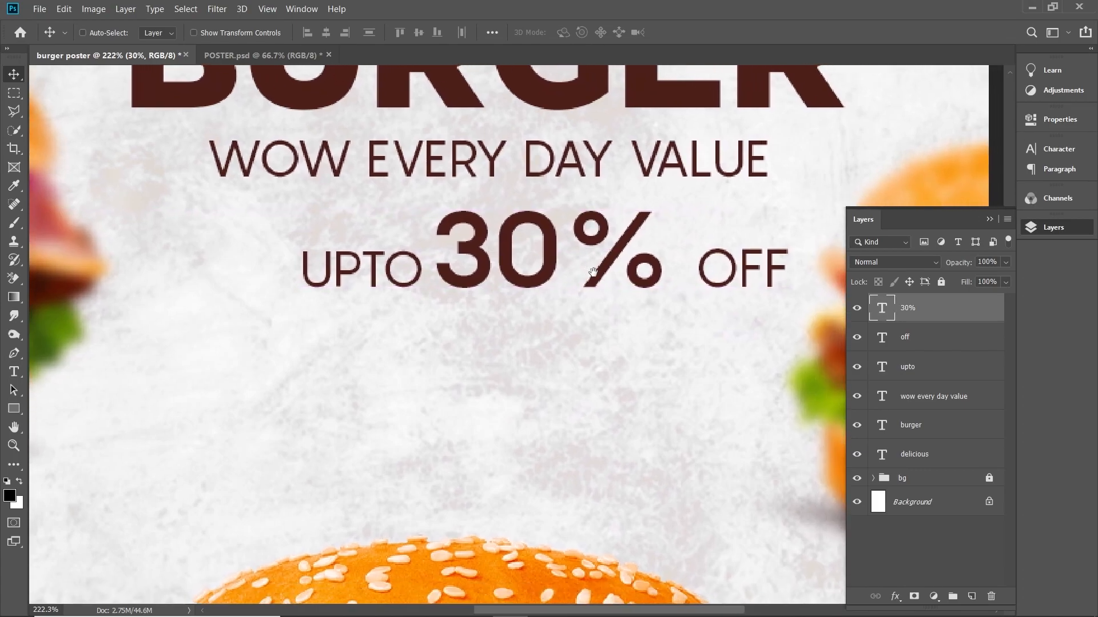
- Move OFF close to the percent sign and lower 30% so it is vertically centred between UPTO and OFF
right_click(720, 254)
click(754, 307)
drag(755, 307, 735, 310)
scroll(509, 319, up, 1)
right_click(489, 283)
click(500, 288)
drag(503, 275, 506, 288)
- Draw a thin horizontal rectangle about 94 × 3 px just above the UPTO text, matching its width
key(z)
drag(606, 372, 511, 339)
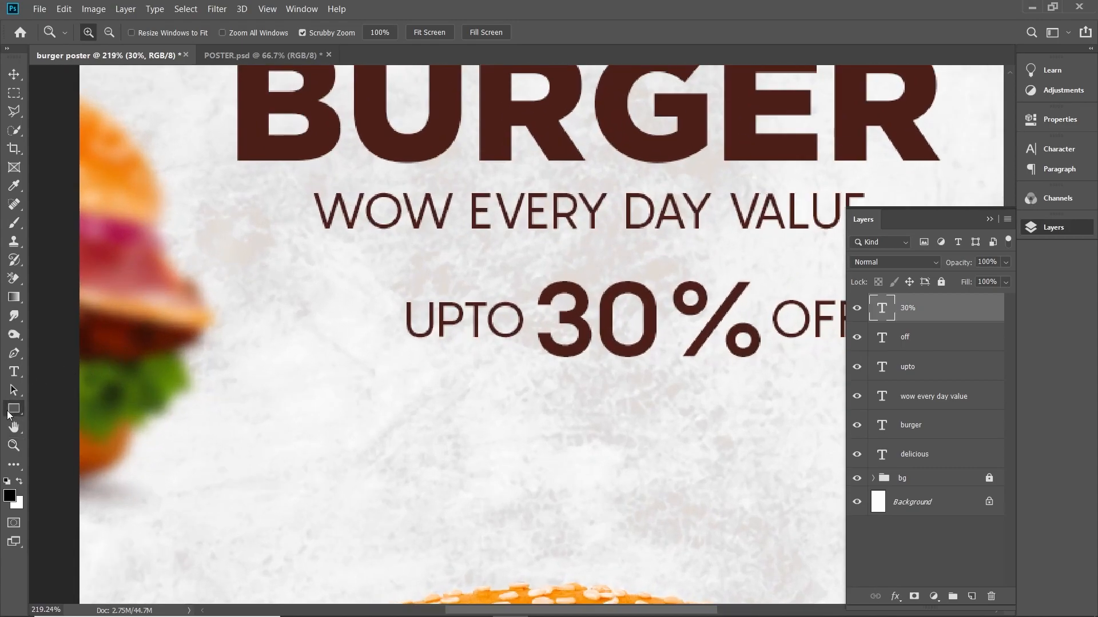
click(14, 409)
scroll(417, 297, up, 5)
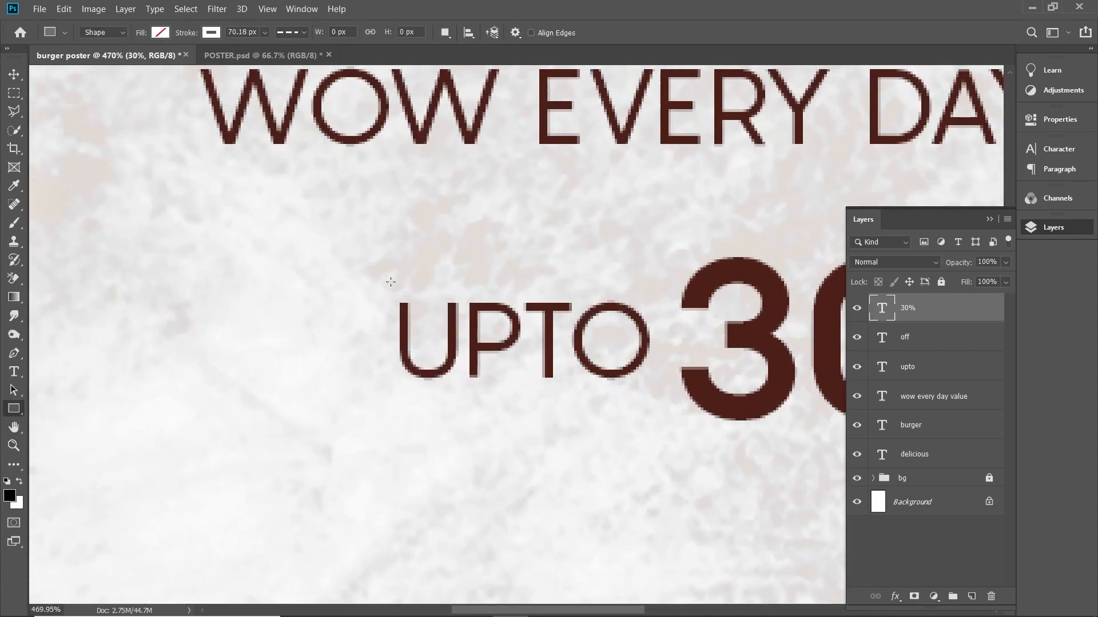
drag(394, 279, 643, 285)
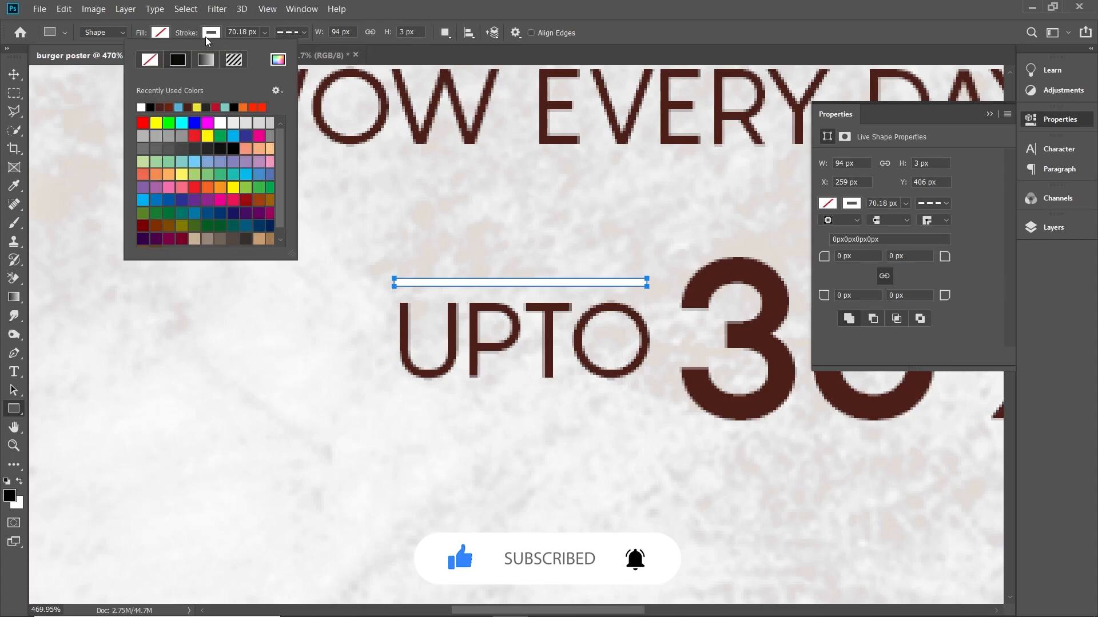
- Remove the thin rectangle's stroke and fill it with the dark brown #4c2018 sampled from the 30% text
click(161, 33)
click(151, 59)
click(160, 33)
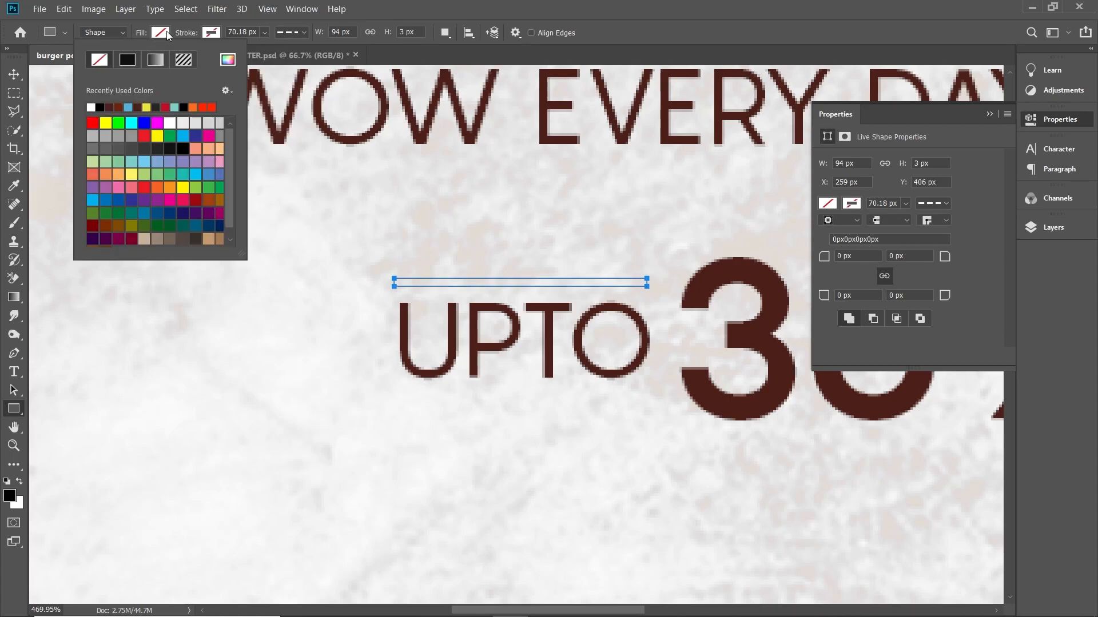
click(227, 60)
click(721, 267)
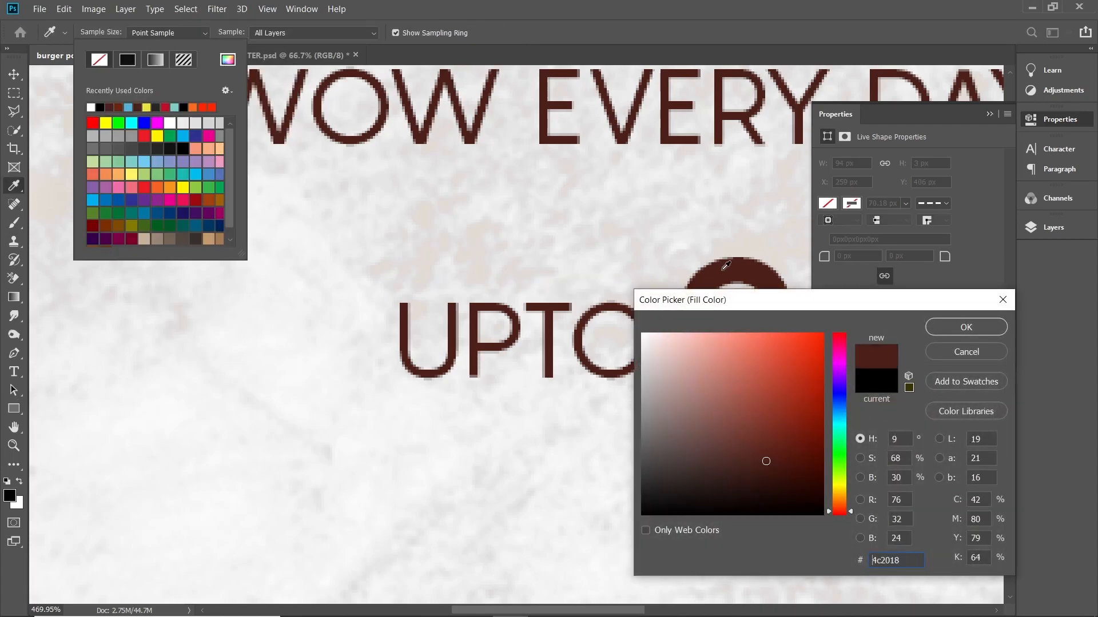
key(Return)
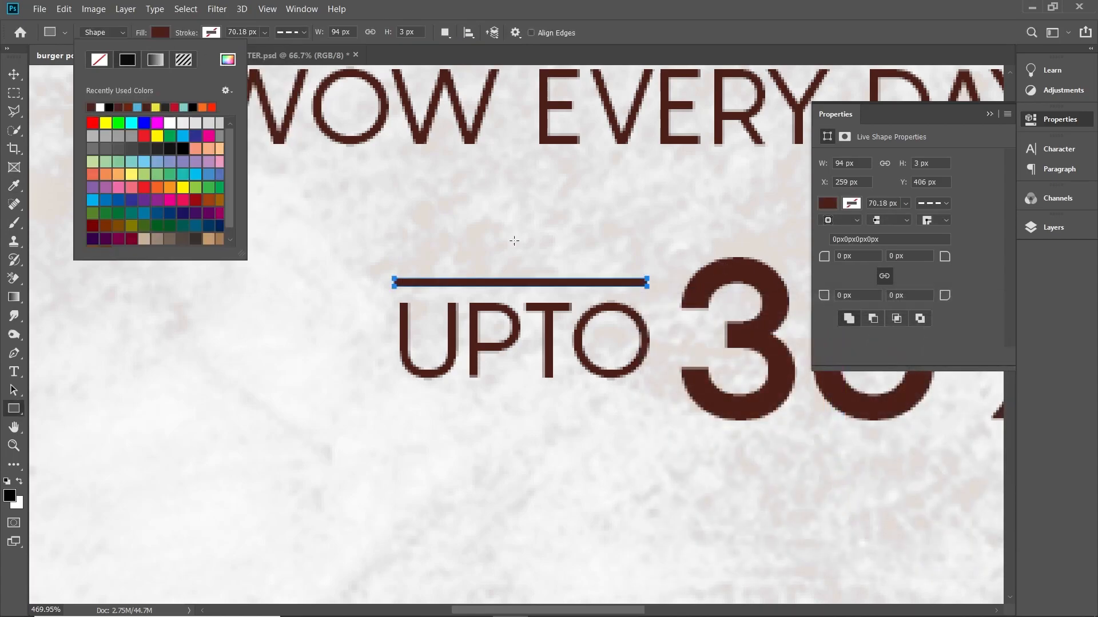
- Duplicate the line below UPTO, and copy both lines across so they sit above and below OFF
click(10, 75)
drag(532, 289, 534, 407)
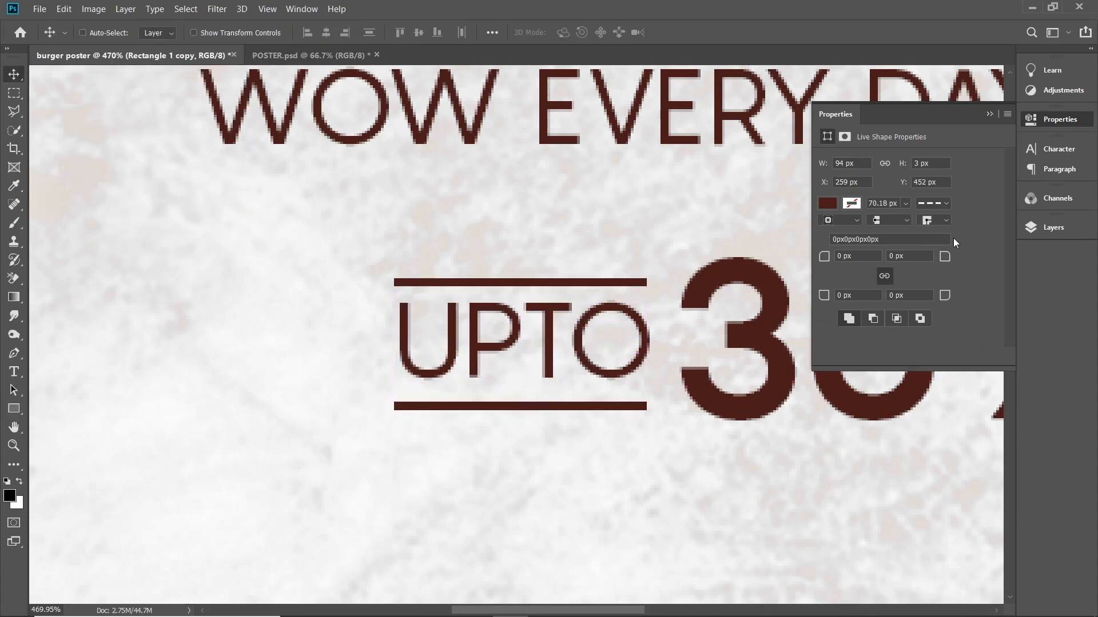
click(1051, 229)
key(z)
drag(496, 231, 284, 268)
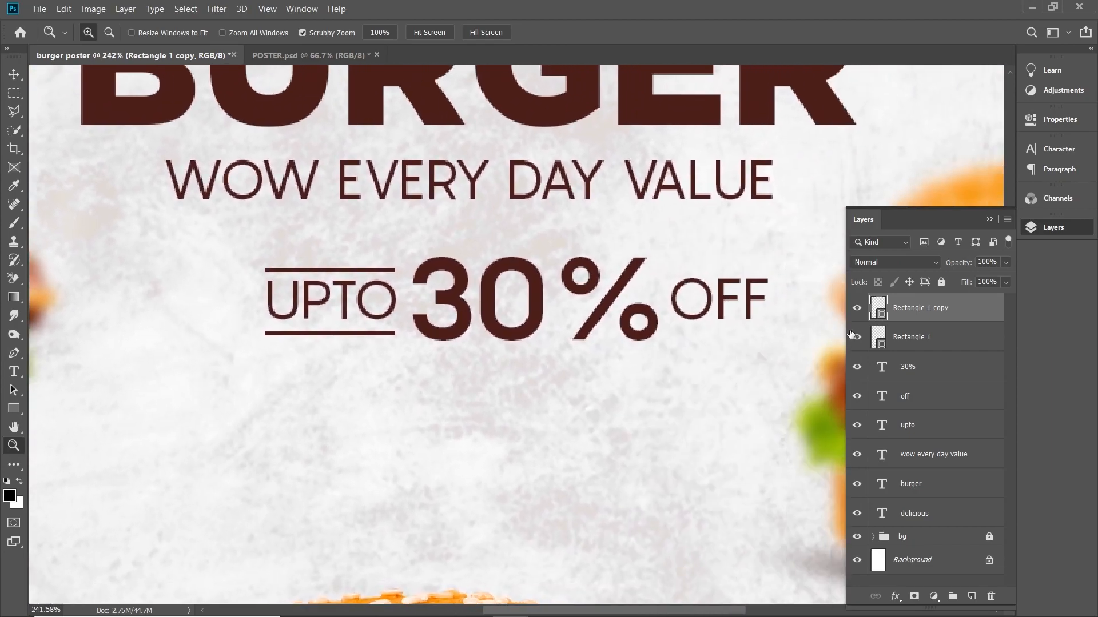
shift+click(903, 341)
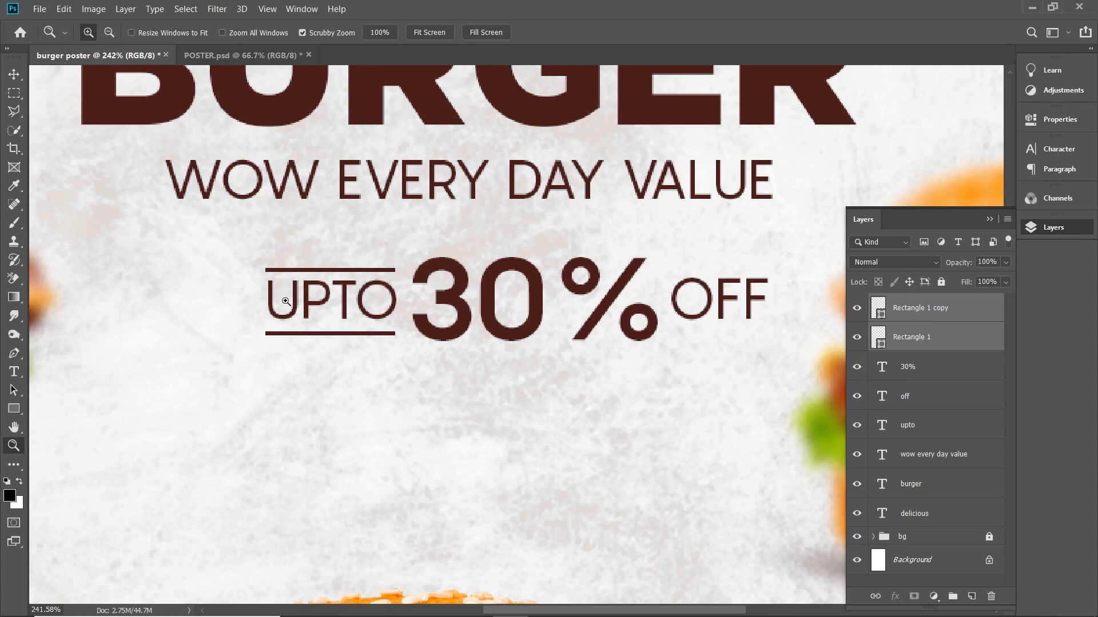
key(v)
key(alt+v)
key(Escape)
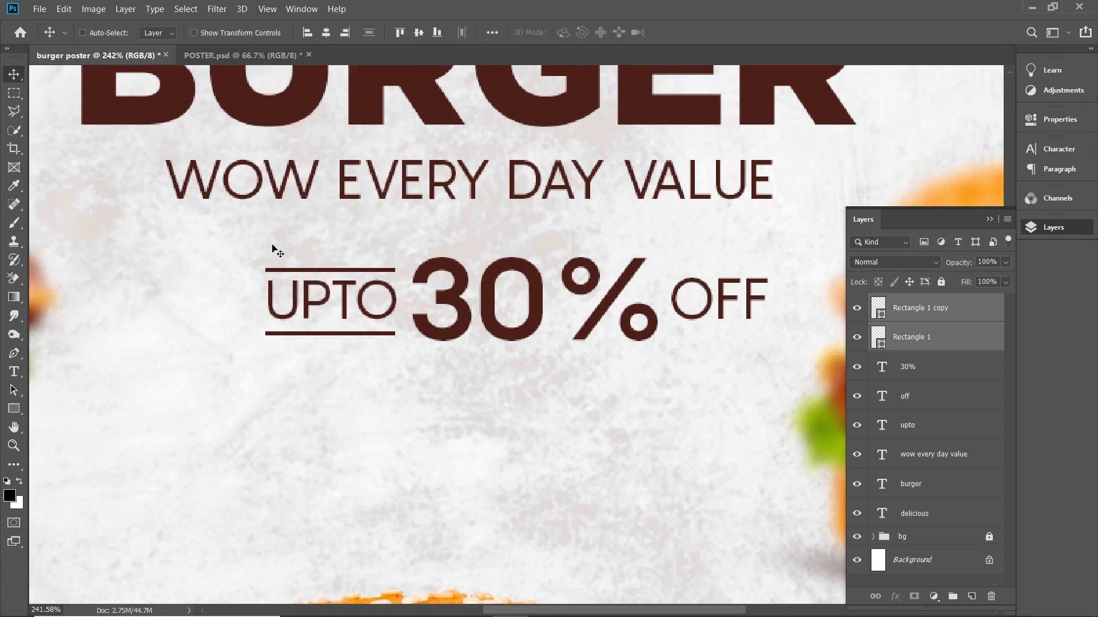
drag(332, 307, 734, 321)
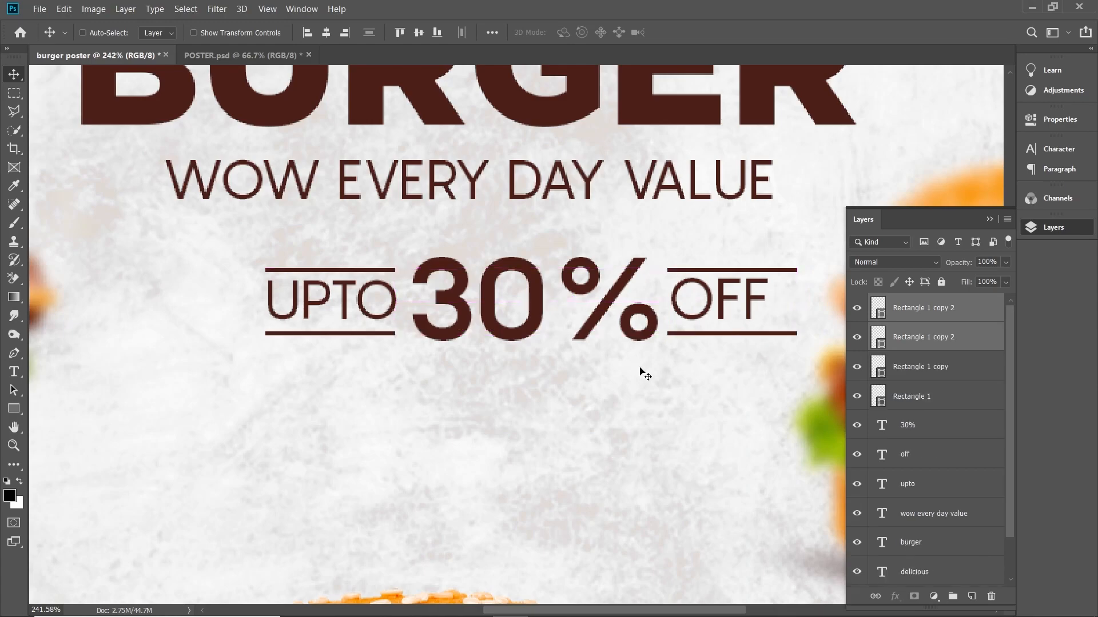
key(z)
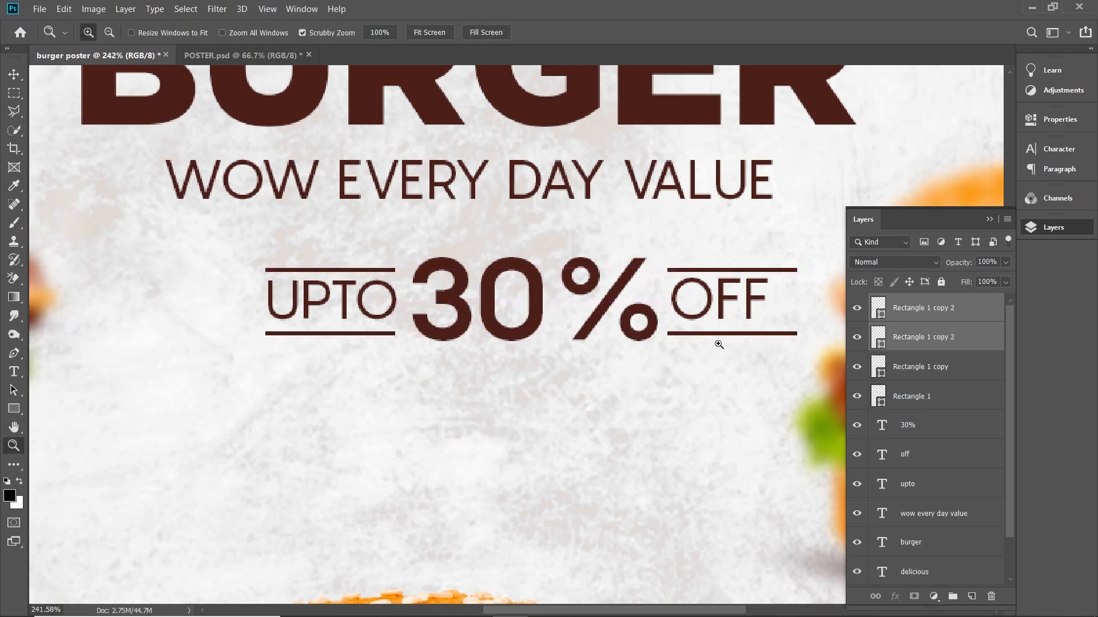
key(v)
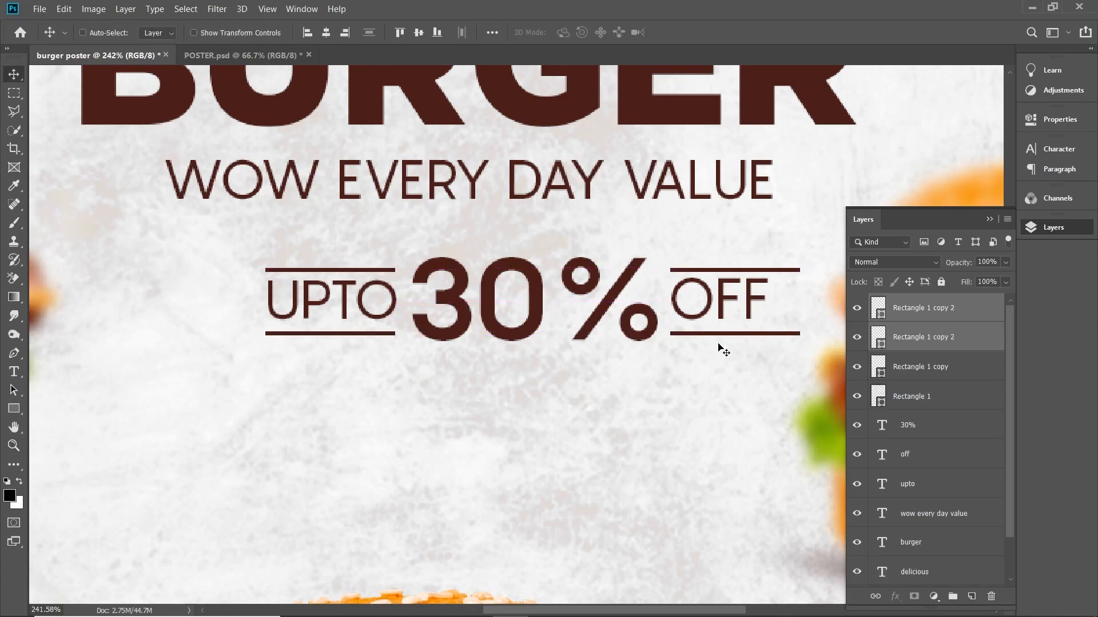
- Shorten the two lines above and below OFF together from their right end
key(ctrl+t)
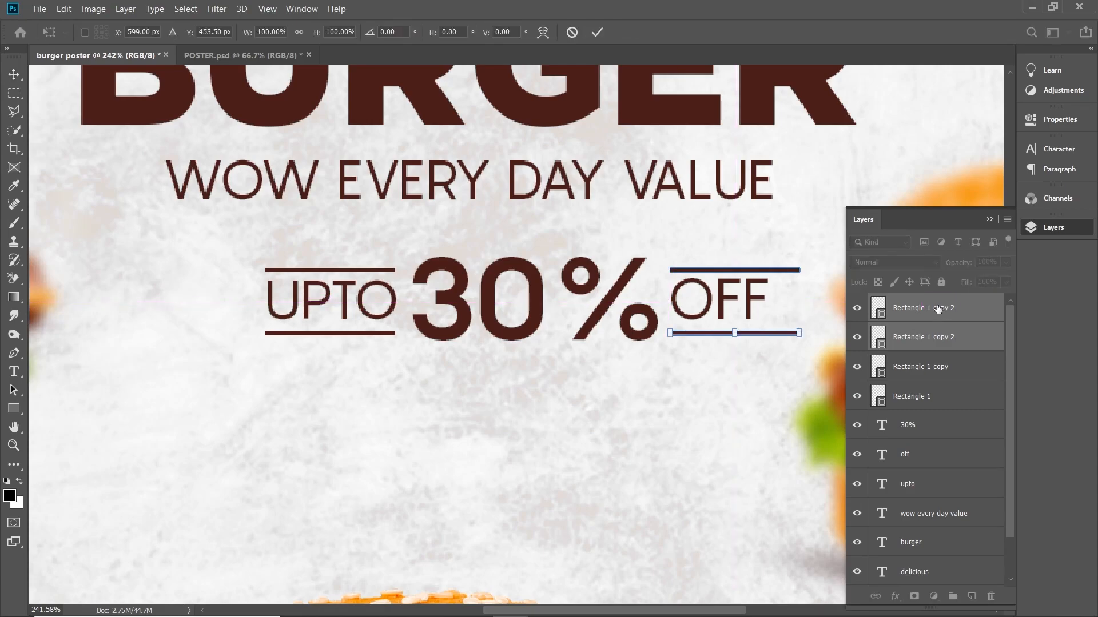
shift+click(937, 309)
key(ctrl+t)
drag(802, 302, 789, 302)
key(Return)
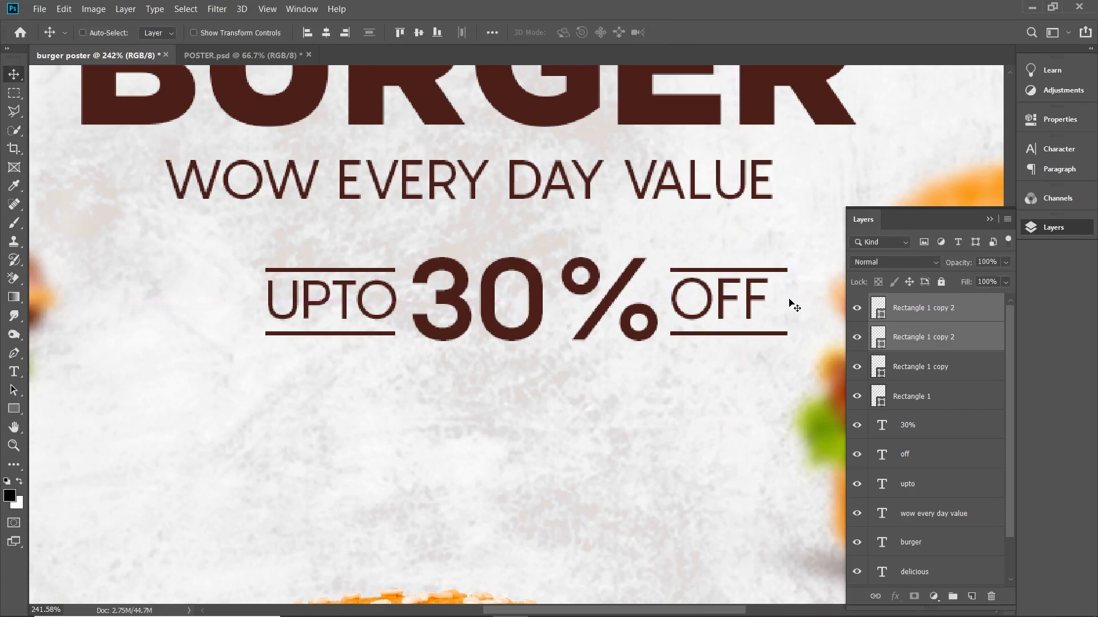
- Select the four line layers and the 30%, OFF and UPTO text layers, and link them together
click(925, 321)
shift+click(929, 397)
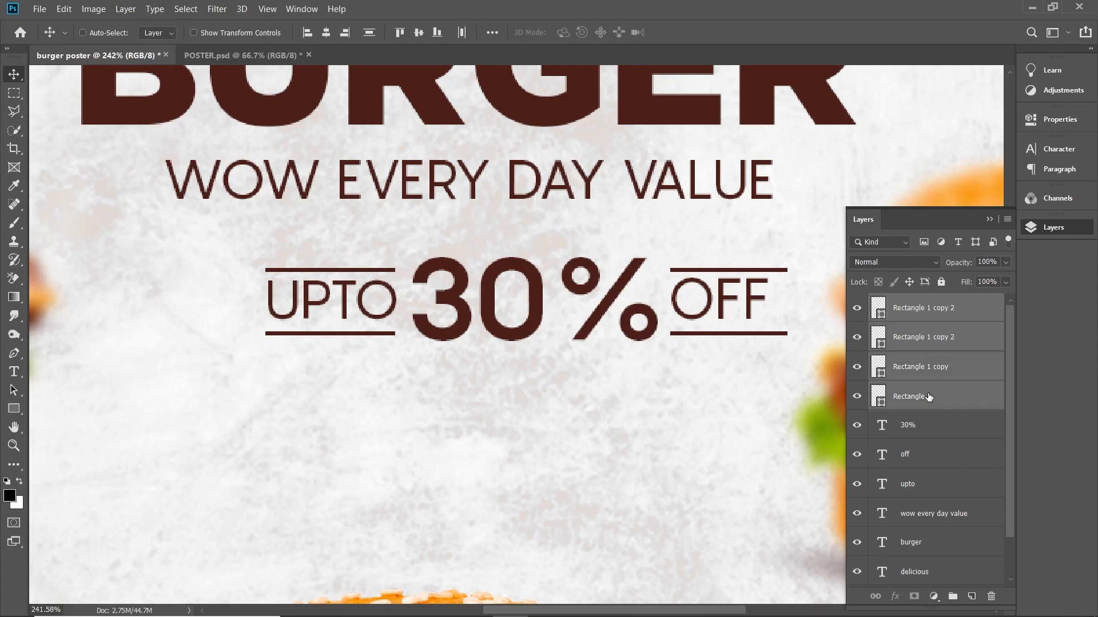
shift+click(925, 434)
shift+click(919, 456)
shift+click(921, 486)
key(ctrl+0)
right_click(505, 313)
click(544, 378)
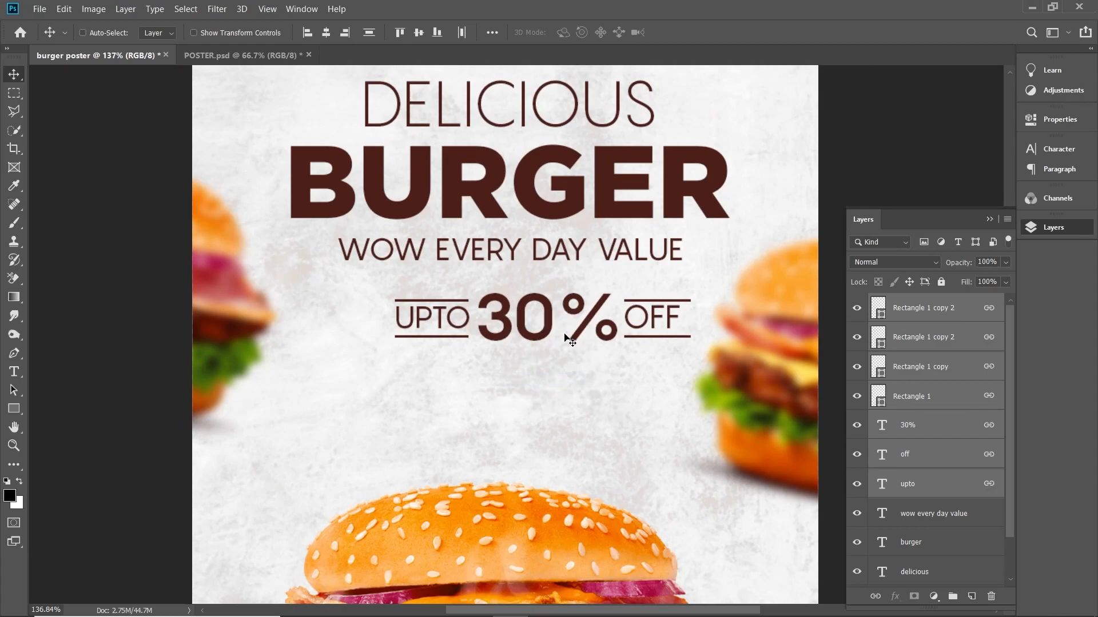
- Try aligning the linked offer layers to the horizontal centre of the canvas
drag(568, 331, 556, 333)
click(326, 32)
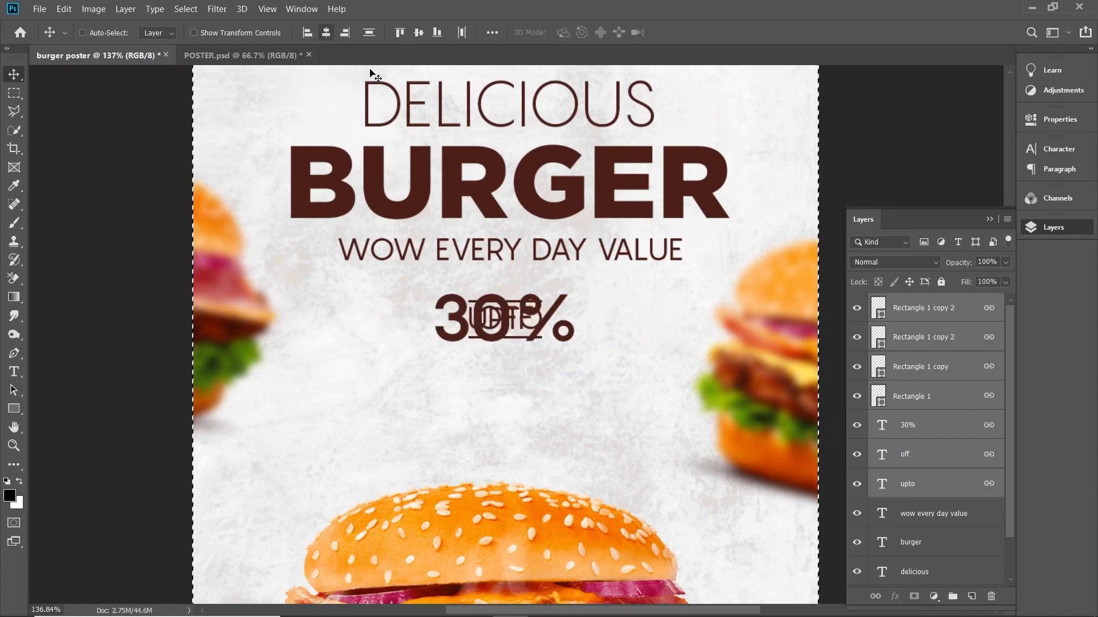
key(ctrl+z)
key(ctrl+d)
- Move the linked UPTO 30% OFF elements left to centre them by eye beneath the WOW EVERY DAY VALUE line
drag(537, 328, 526, 327)
key(ctrl+space)
drag(598, 339, 566, 335)
drag(488, 272, 513, 263)
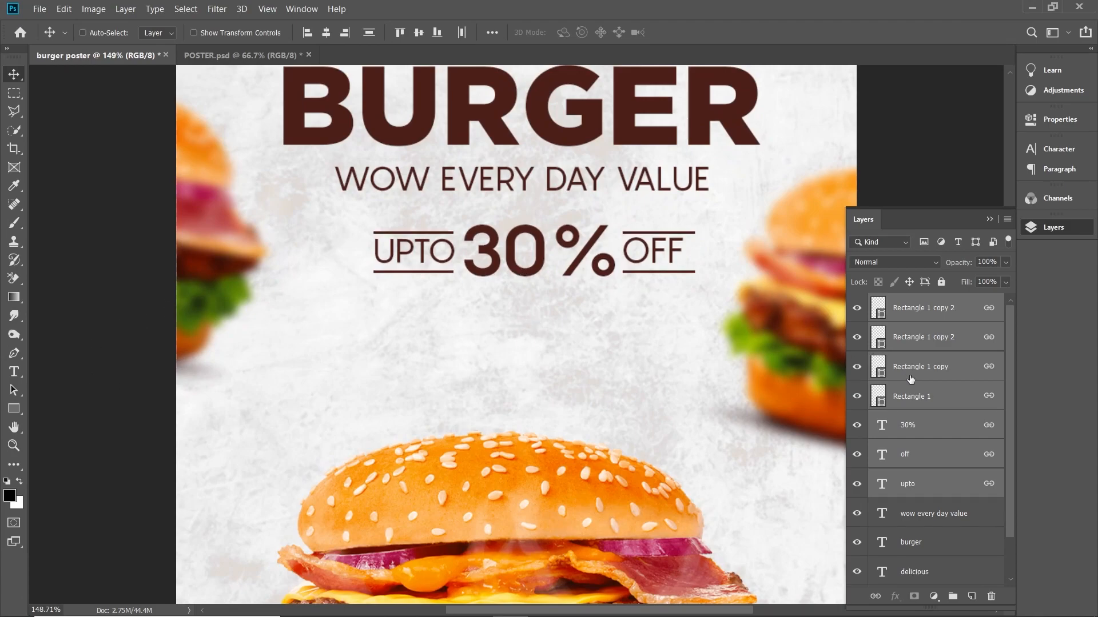
- Draw a rectangle about 183 × 52 px below the 30% text, above the 30% layer, and remove its stroke
click(933, 395)
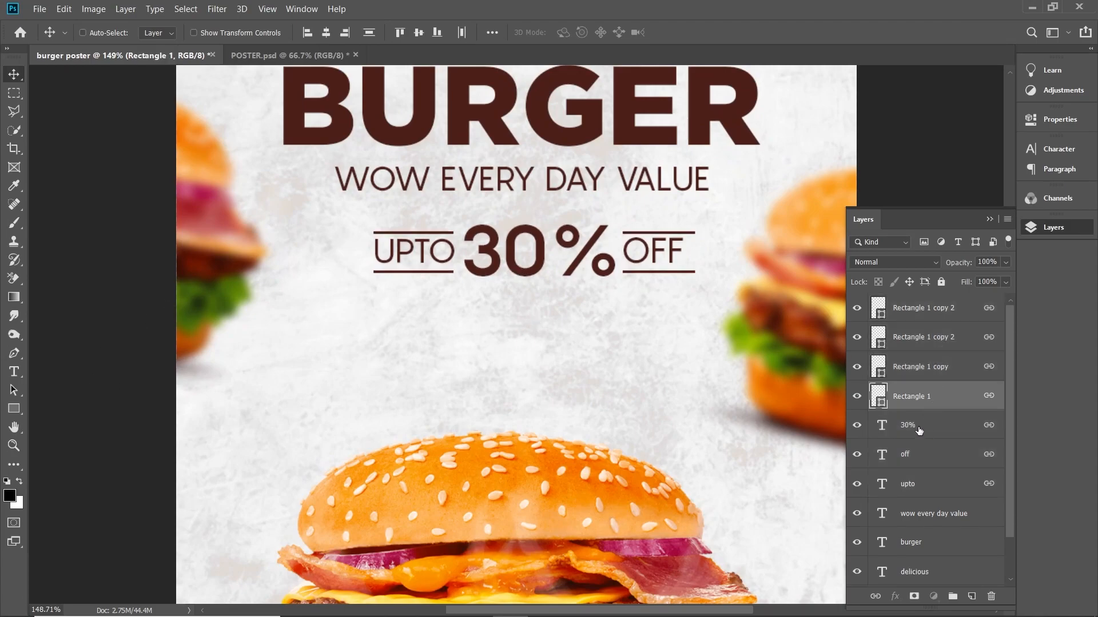
click(922, 426)
click(14, 408)
drag(456, 303, 612, 347)
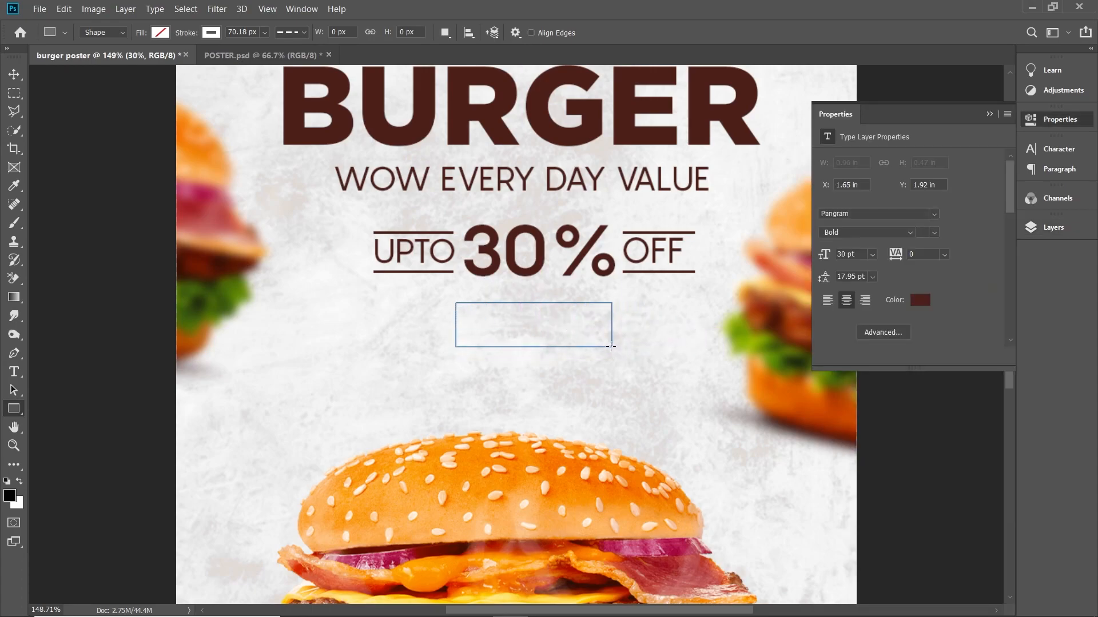
click(211, 34)
click(150, 59)
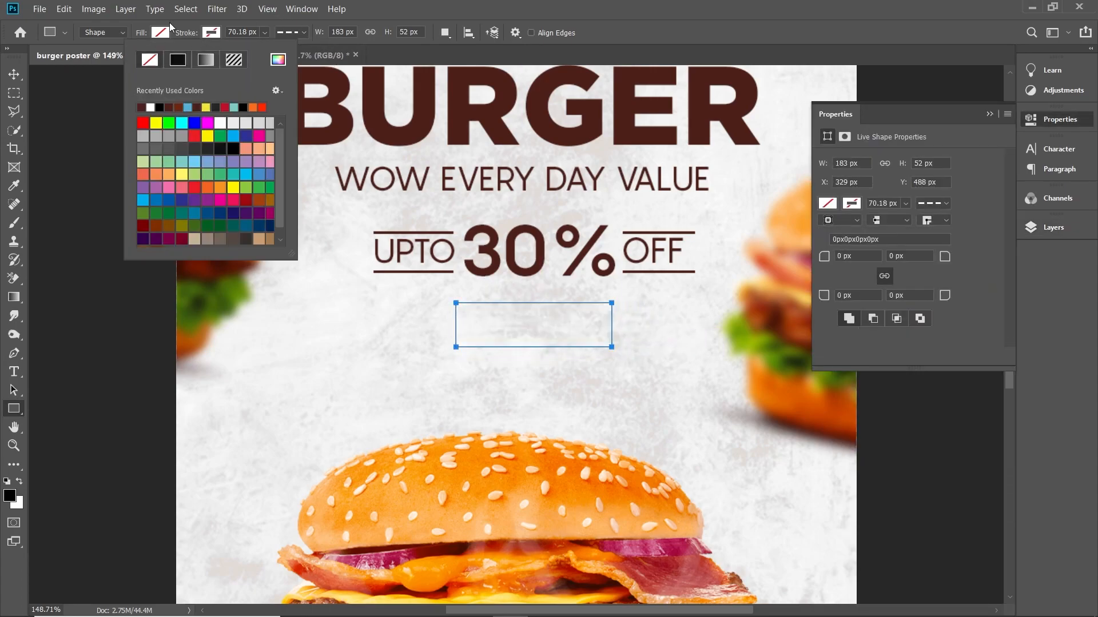
click(163, 33)
click(228, 60)
click(322, 104)
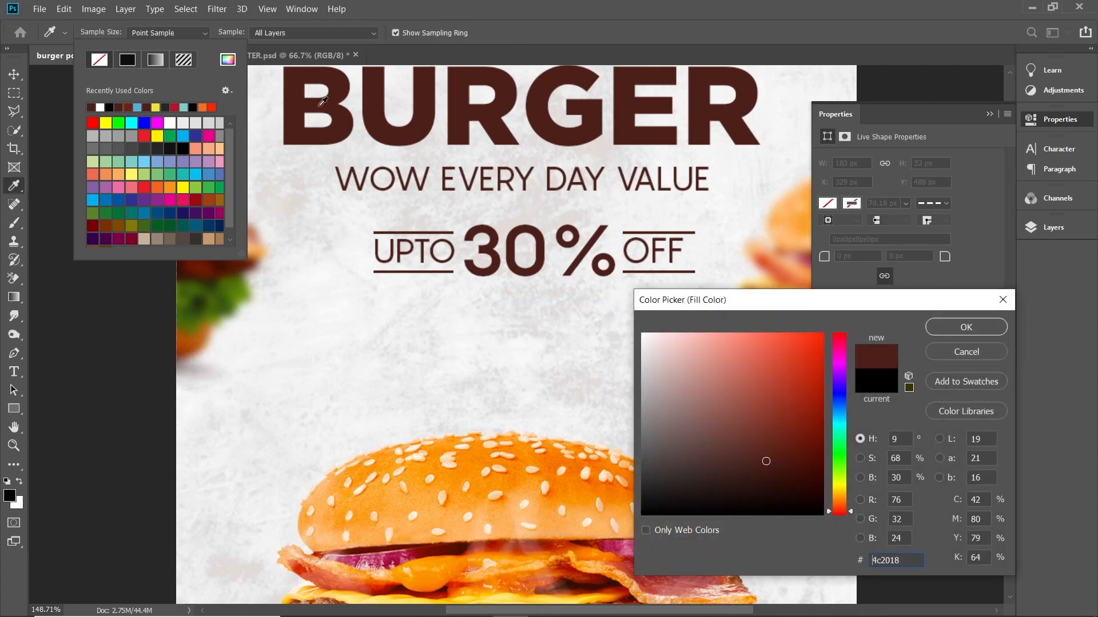
key(Escape)
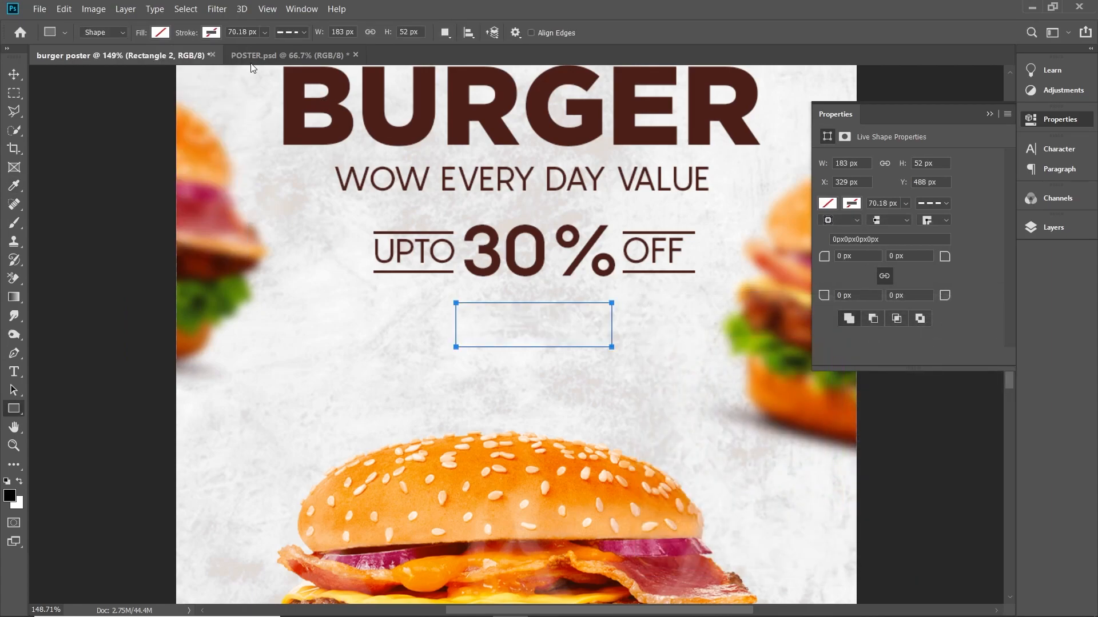
- Fill the rectangle below the 30% text with the recently used dark brown and round all its corners to 26 px
click(160, 32)
click(90, 106)
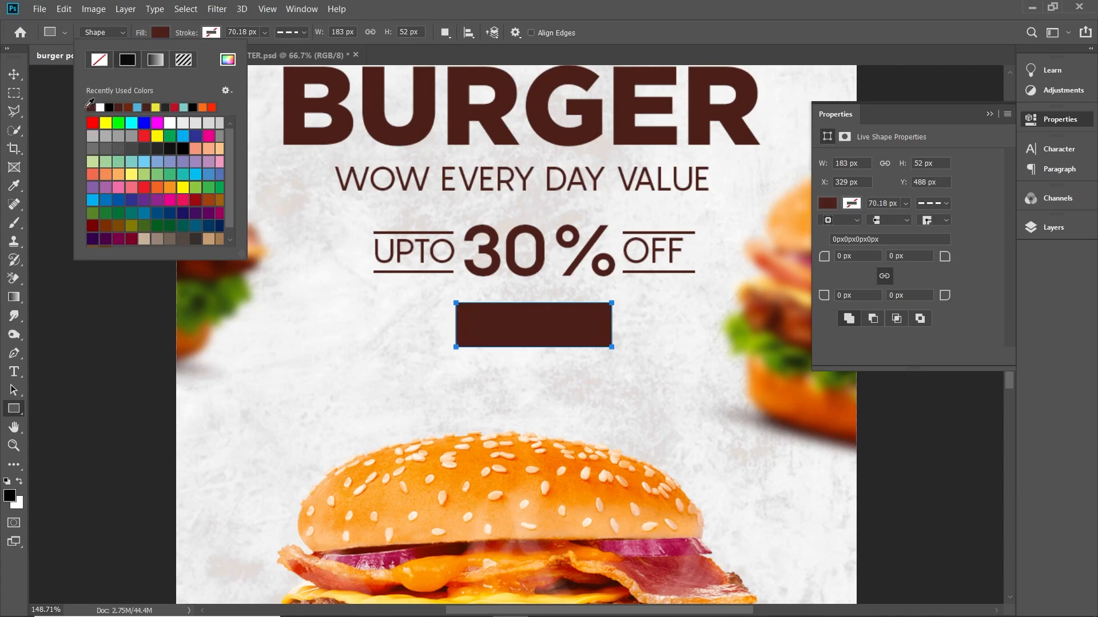
drag(823, 259, 938, 270)
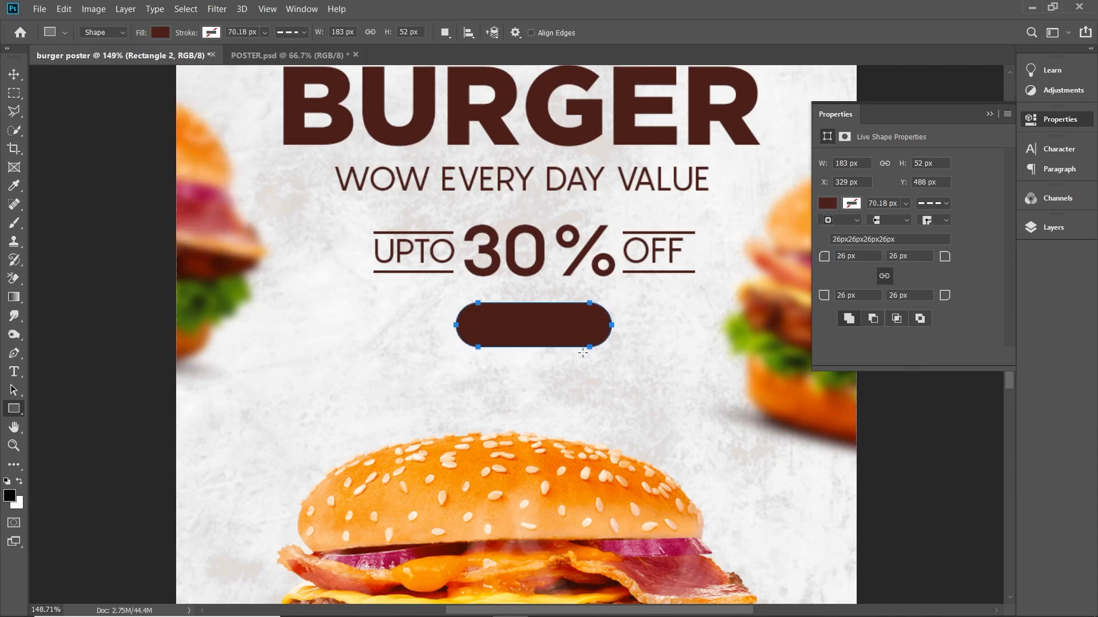
- Centre the brown rounded rectangle horizontally on the canvas and clear the selection
key(v)
drag(603, 346, 571, 306)
key(ctrl+a)
click(326, 32)
key(ctrl+d)
drag(544, 347, 552, 219)
- Duplicate the WOW EVERY DAY VALUE line below the rounded rectangle and change the copy's text to ORDER NOW
drag(517, 135, 540, 343)
double_click(540, 343)
key(ctrl+a)
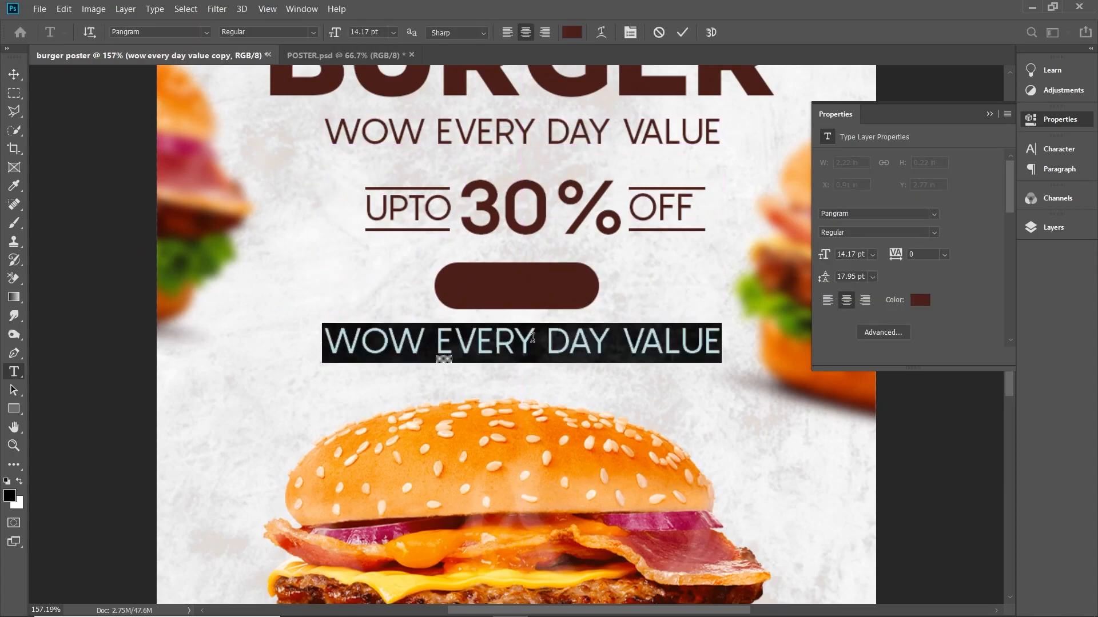
text(OEDER)
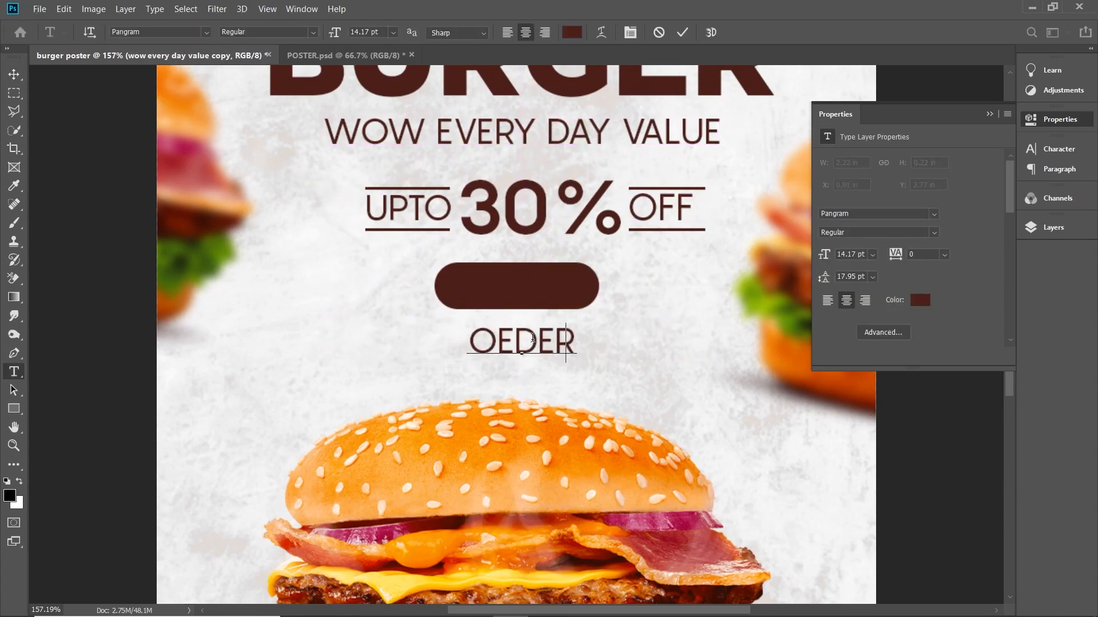
key(BackSpace)
key(BackSpace)
key(BackSpace)
key(BackSpace)
text(REDE)
text(R)
key(BackSpace)
key(BackSpace)
key(BackSpace)
key(BackSpace)
text(DER NOW)
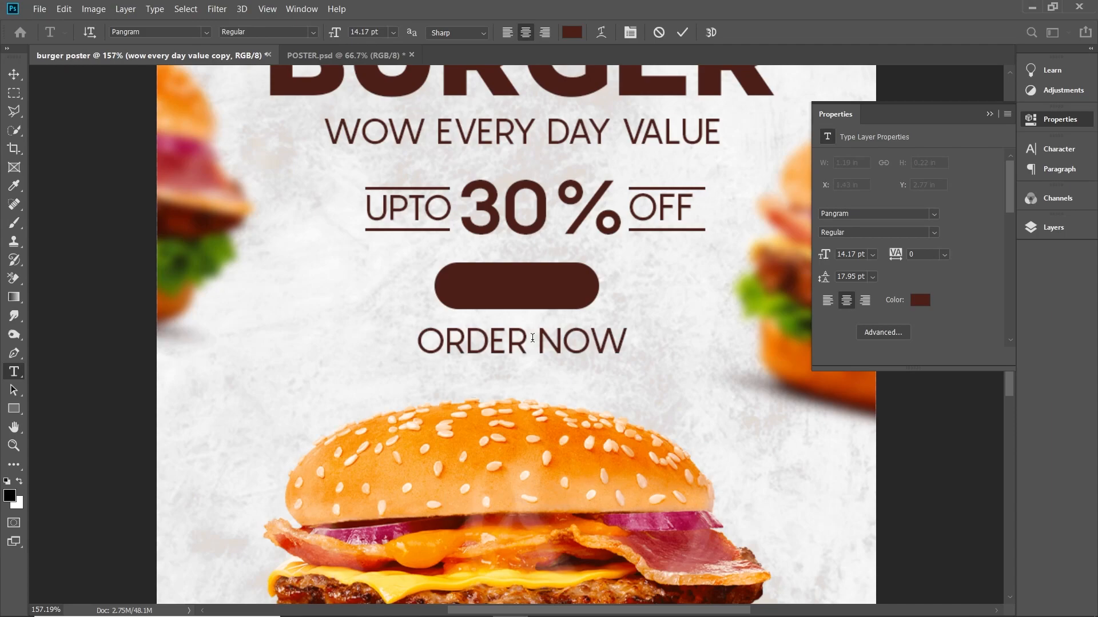
key(ctrl+Return)
- Reduce the font size of the ORDER NOW text to 11.17 pt
triple_click(525, 347)
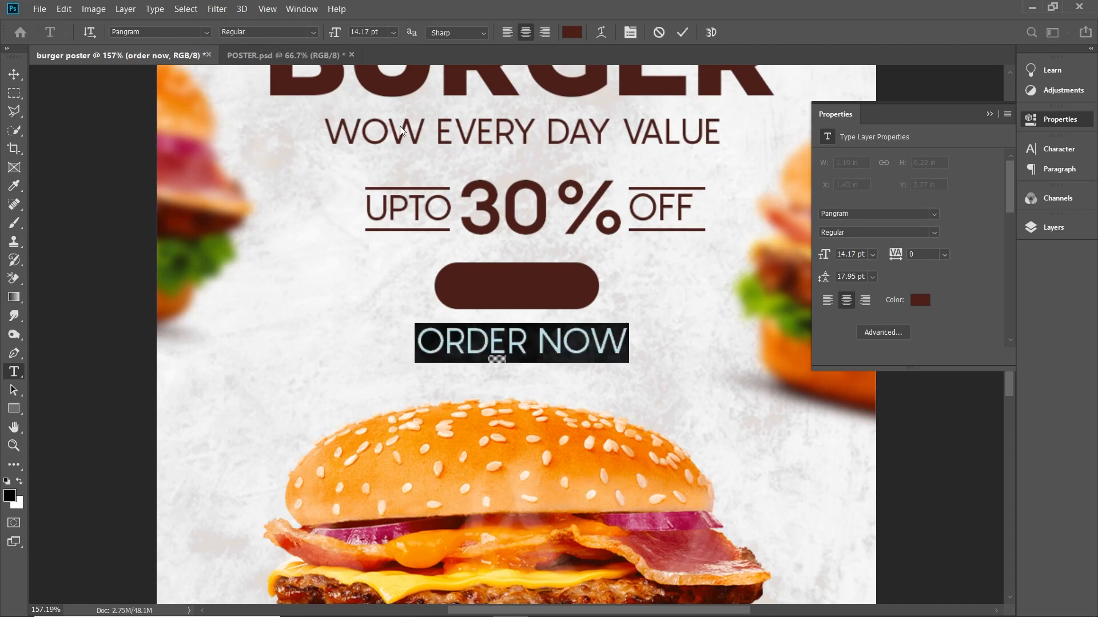
click(367, 32)
drag(337, 33, 335, 34)
click(542, 342)
key(ctrl+Return)
- Widen the brown rounded rectangle slightly on both sides, keeping its height and vertical position
key(v)
right_click(538, 293)
click(588, 302)
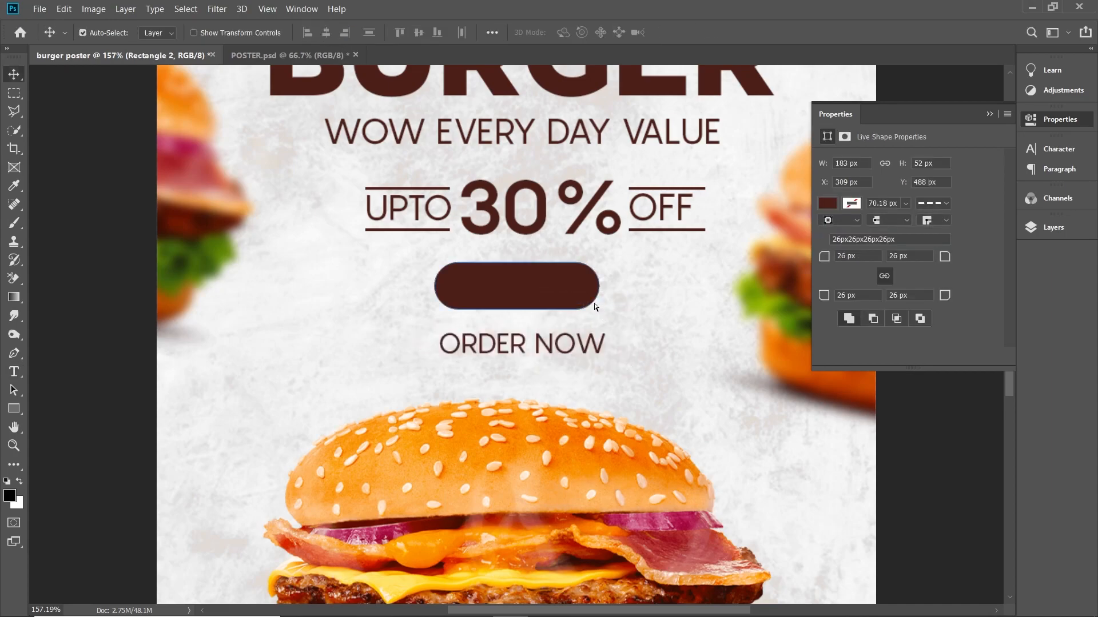
key(ctrl+t)
mouse_move(599, 293)
mouse_down()
mouse_move(621, 289)
mouse_move(613, 301)
mouse_up()
drag(529, 309, 532, 333)
key(ctrl+z)
drag(508, 287, 540, 300)
key(ctrl+z)
key(Return)
- Move the ORDER NOW text up onto the brown rounded rectangle and colour it white
key(z)
key(v)
right_click(534, 371)
click(543, 379)
drag(564, 395, 564, 295)
key(t)
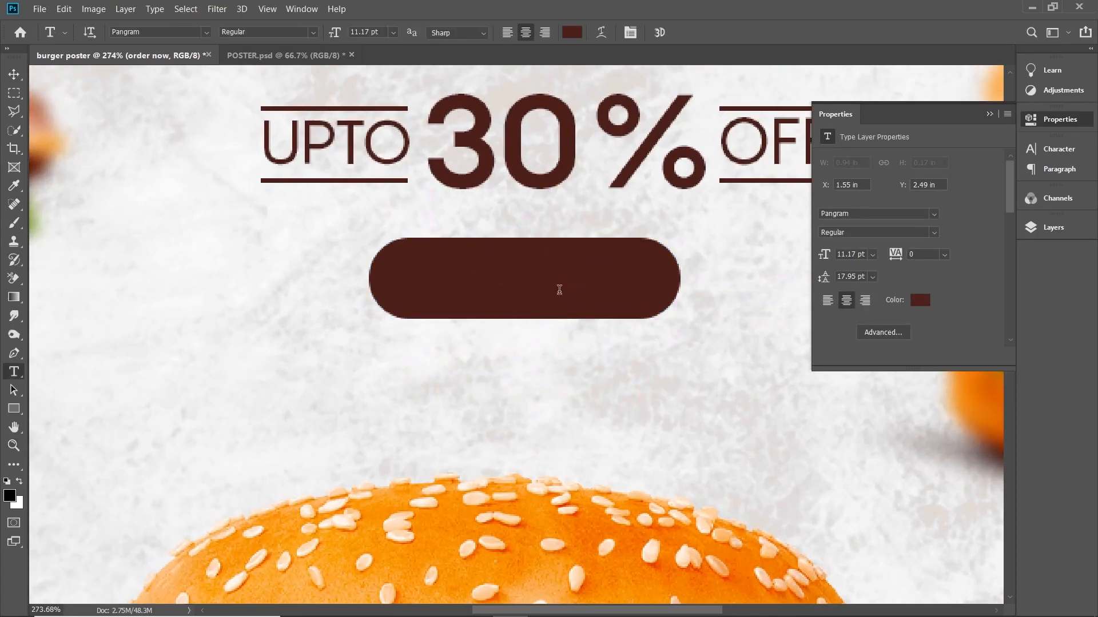
click(572, 32)
drag(760, 395, 607, 285)
key(Return)
- Nudge the ORDER NOW text so that it sits centred inside the rounded rectangle
key(v)
key(ctrl+t)
drag(560, 292, 553, 289)
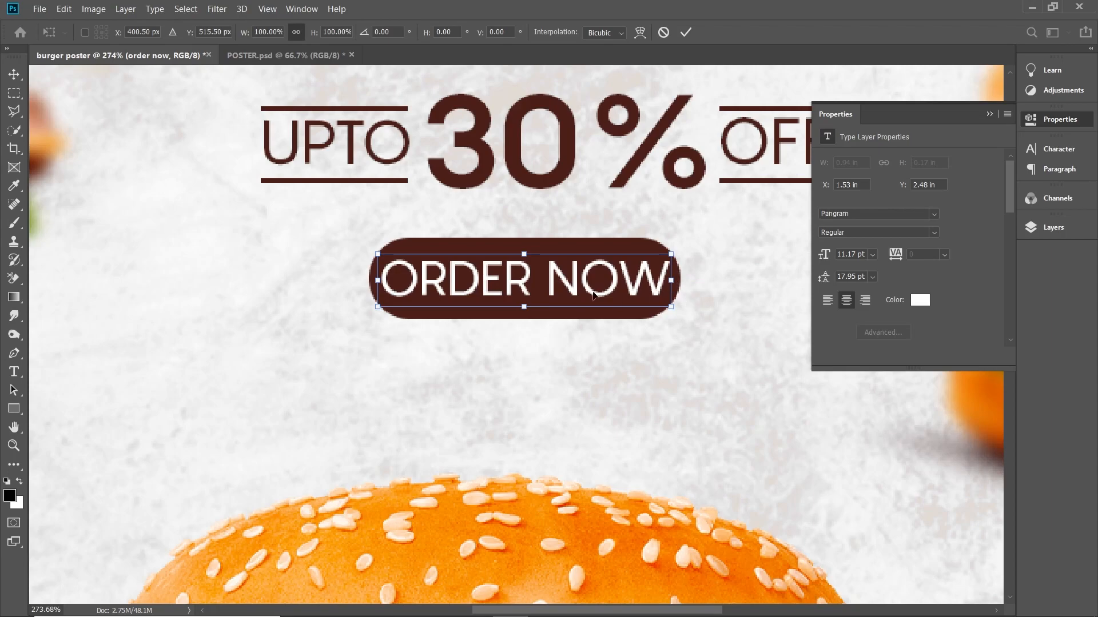
right_click(556, 244)
click(472, 256)
key(Return)
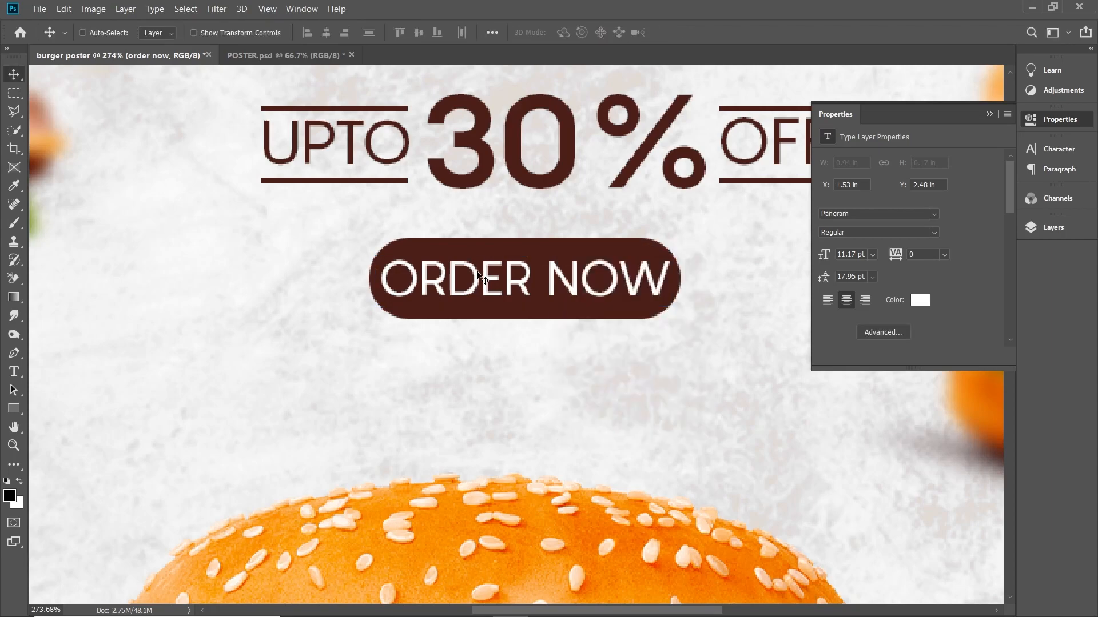
- Widen the rounded rectangle behind the ORDER NOW text to 212 px
right_click(475, 272)
click(499, 293)
key(ctrl+t)
drag(688, 278, 625, 301)
key(Return)
- Select the ORDER NOW text and its rounded rectangle, shift them slightly down, and link the two layers
key(z)
key(v)
right_click(605, 290)
click(615, 298)
right_click(605, 288)
shift+click(623, 306)
right_click(621, 297)
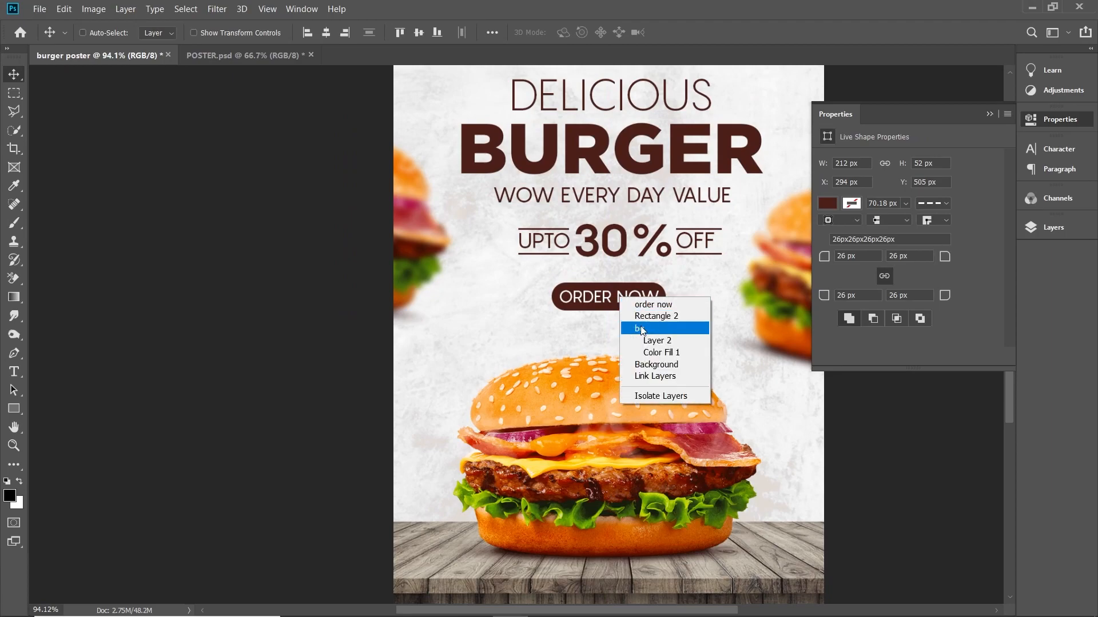
click(652, 376)
- Examine the layer stack and the overall poster layout with the finished ORDER NOW button
click(1044, 230)
key(z)
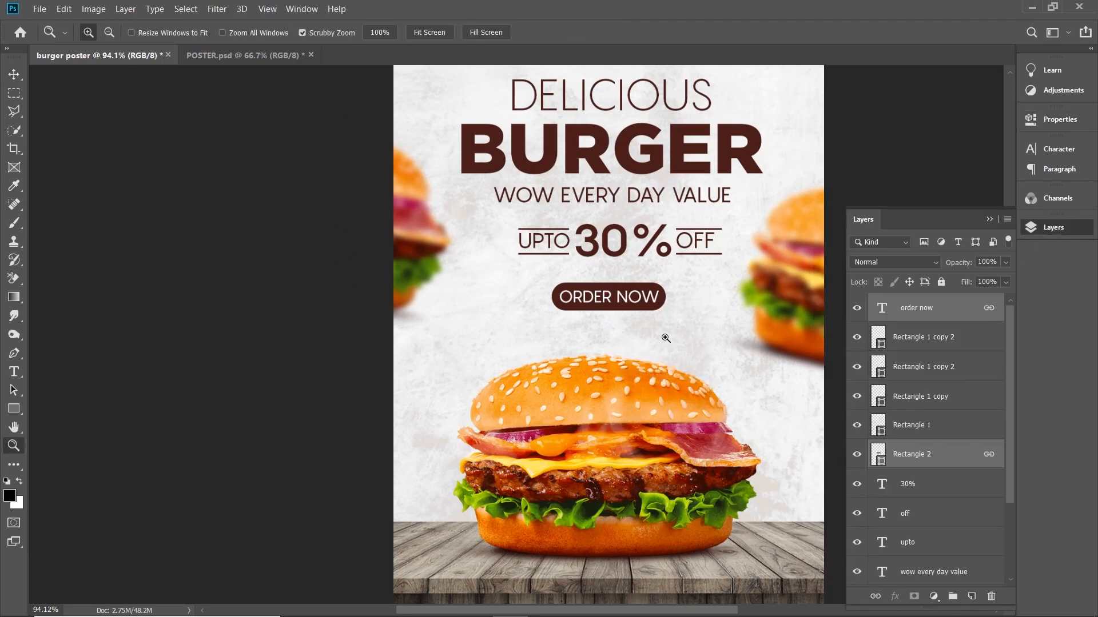
drag(663, 338, 650, 330)
drag(504, 321, 528, 311)
key(v)
scroll(529, 316, up, 2)
scroll(529, 316, up, 1)
key(z)
mouse_move(588, 352)
mouse_down()
mouse_move(554, 353)
mouse_move(571, 350)
mouse_up()
key(Tab)
key(Tab)
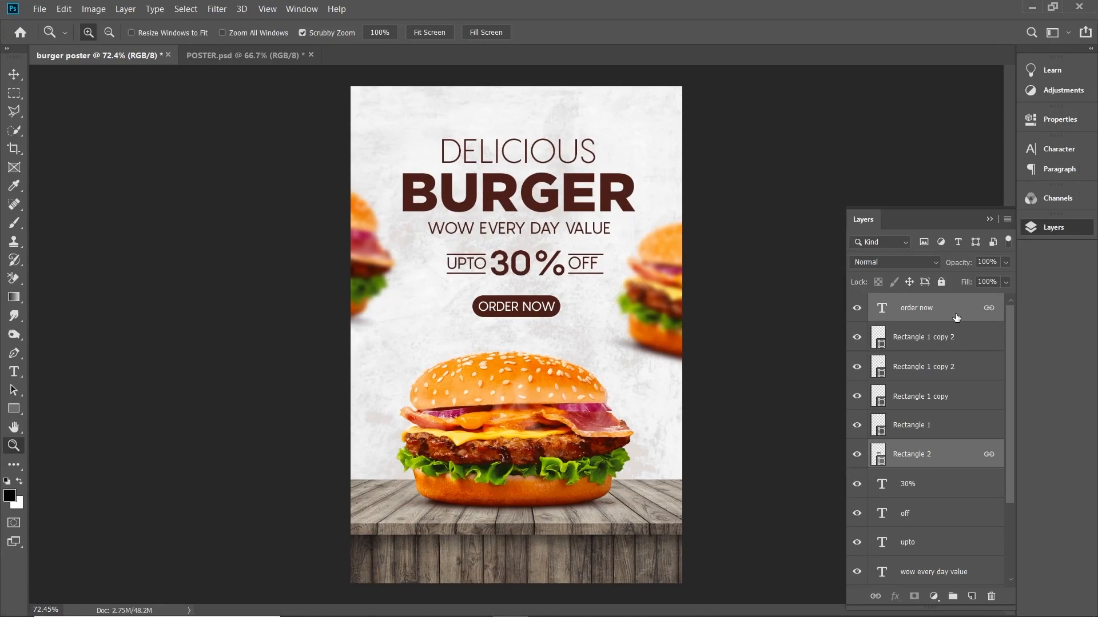
- Stamp all visible layers into a new layer above the ORDER NOW text and open it in the Camera Raw filter
click(947, 311)
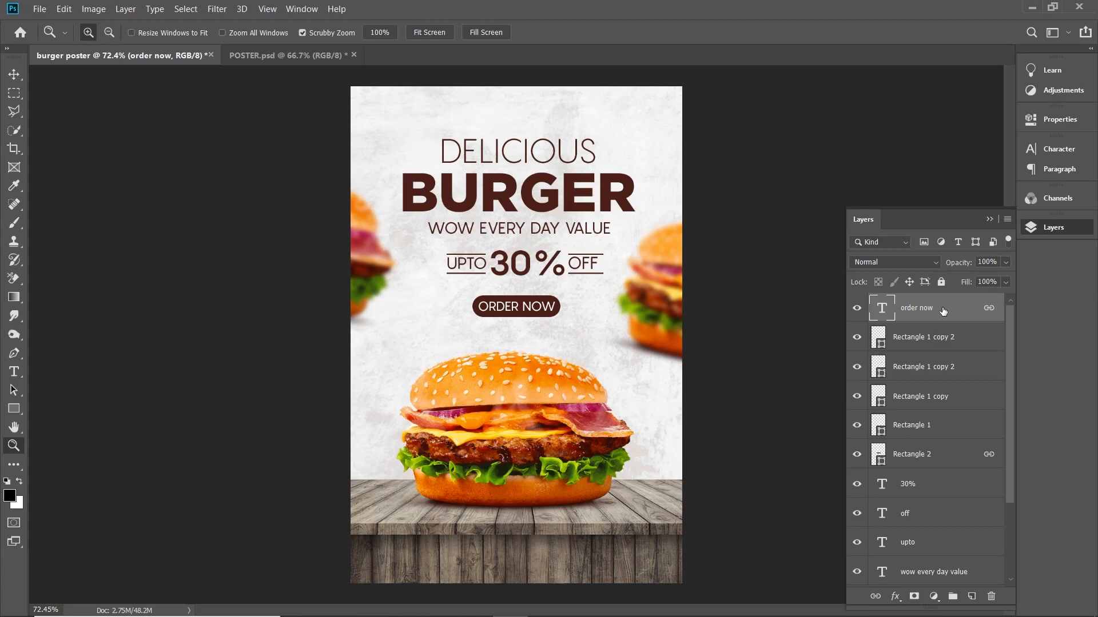
key(ctrl+shift+alt+e)
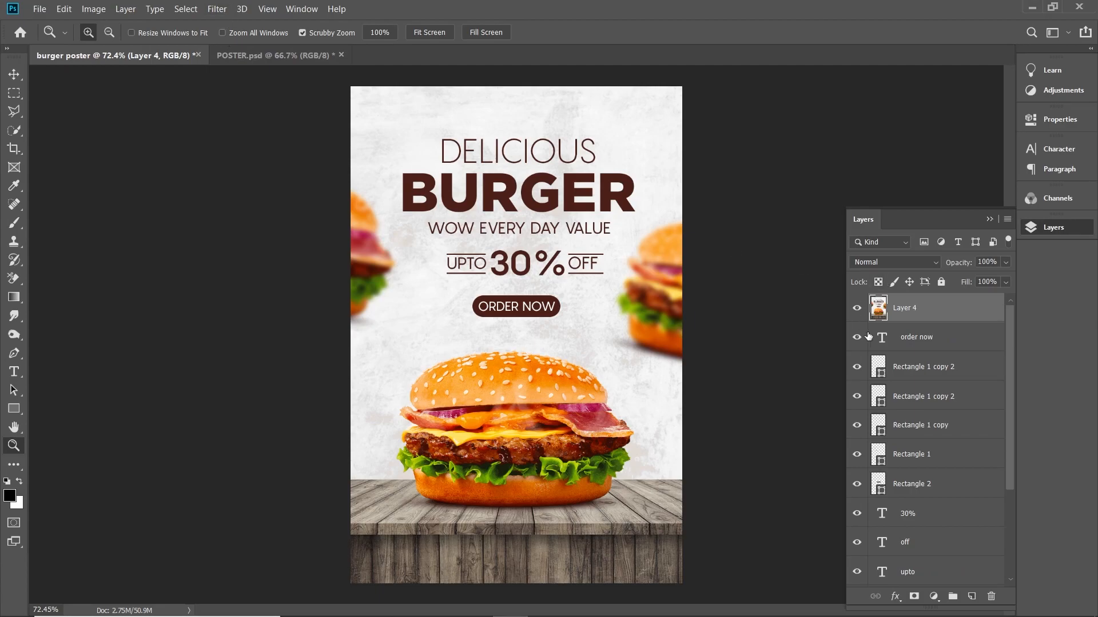
click(220, 15)
click(239, 89)
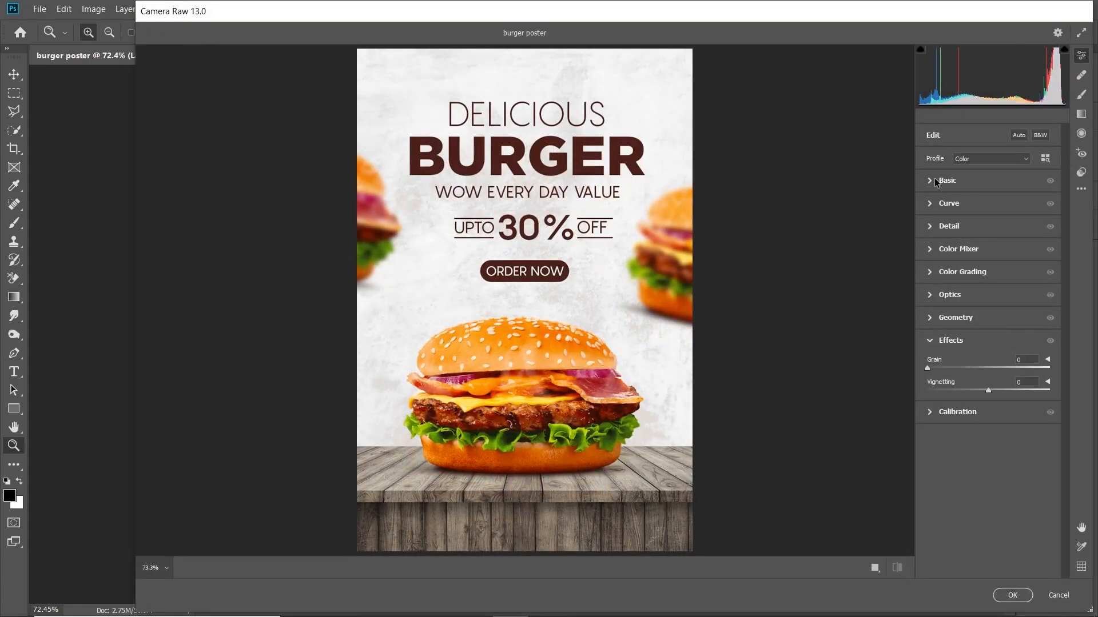
- Set Exposure to -0.40, Contrast +7, Highlights -7, Whites -19, Texture +14, Vibrance +11 and Saturation +7 in the Basic adjustments
click(935, 181)
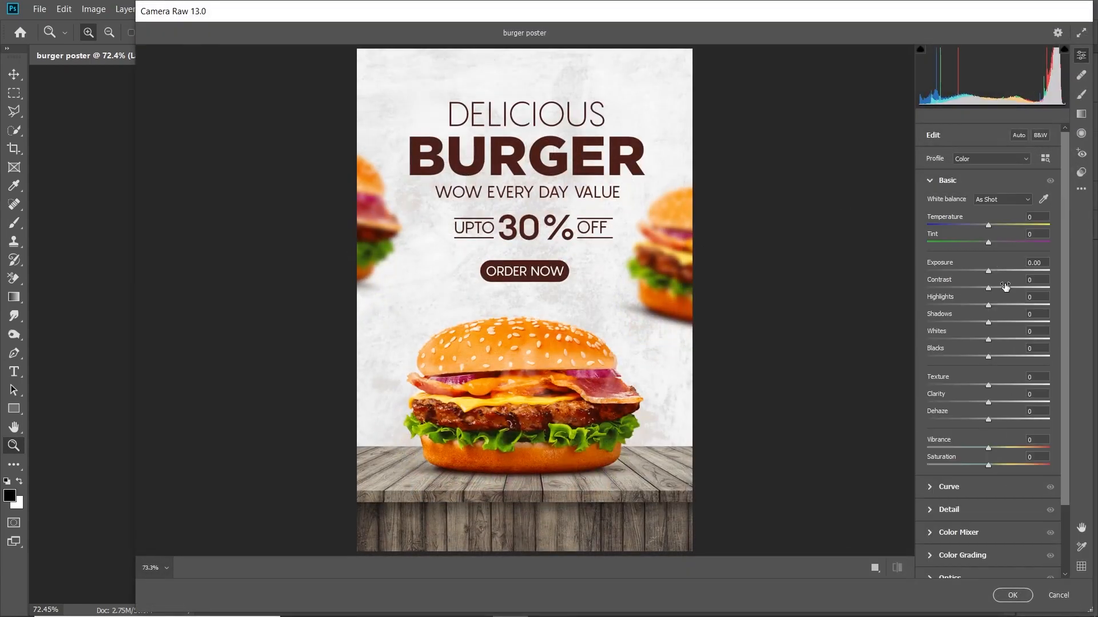
drag(988, 271, 984, 272)
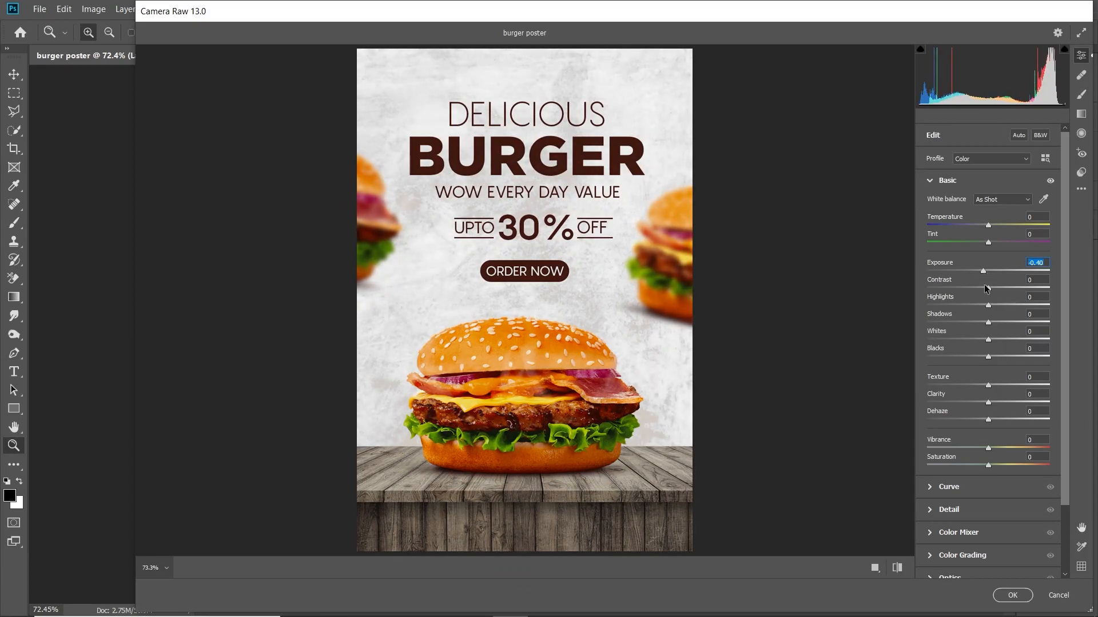
drag(992, 292, 978, 342)
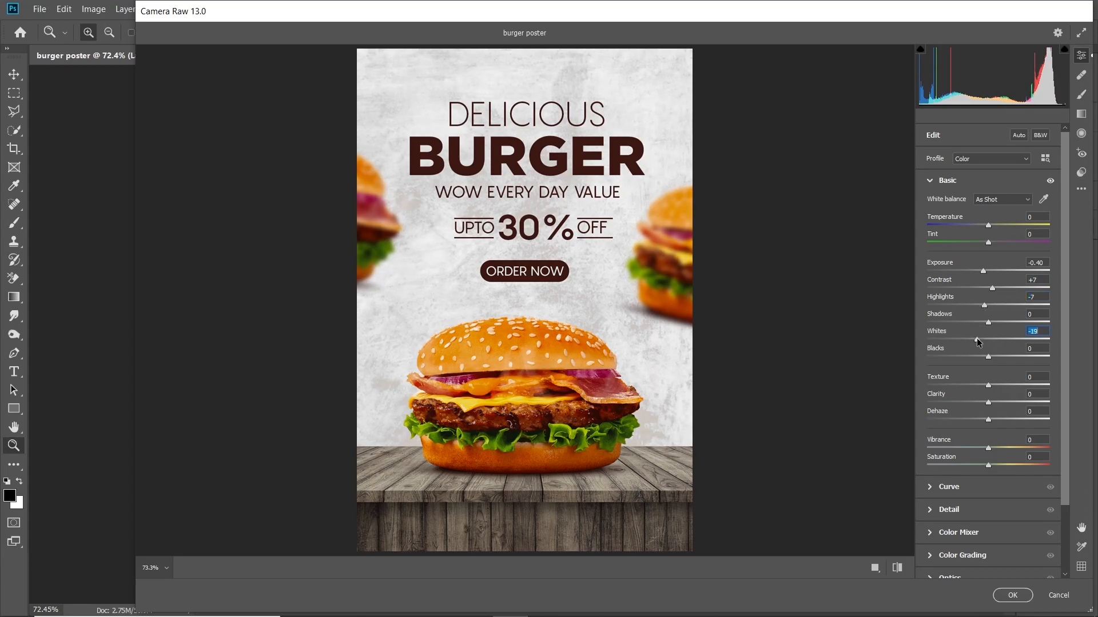
drag(990, 387, 1000, 387)
mouse_move(991, 465)
mouse_down()
mouse_move(992, 449)
mouse_move(991, 462)
mouse_up()
scroll(979, 526, down, 1)
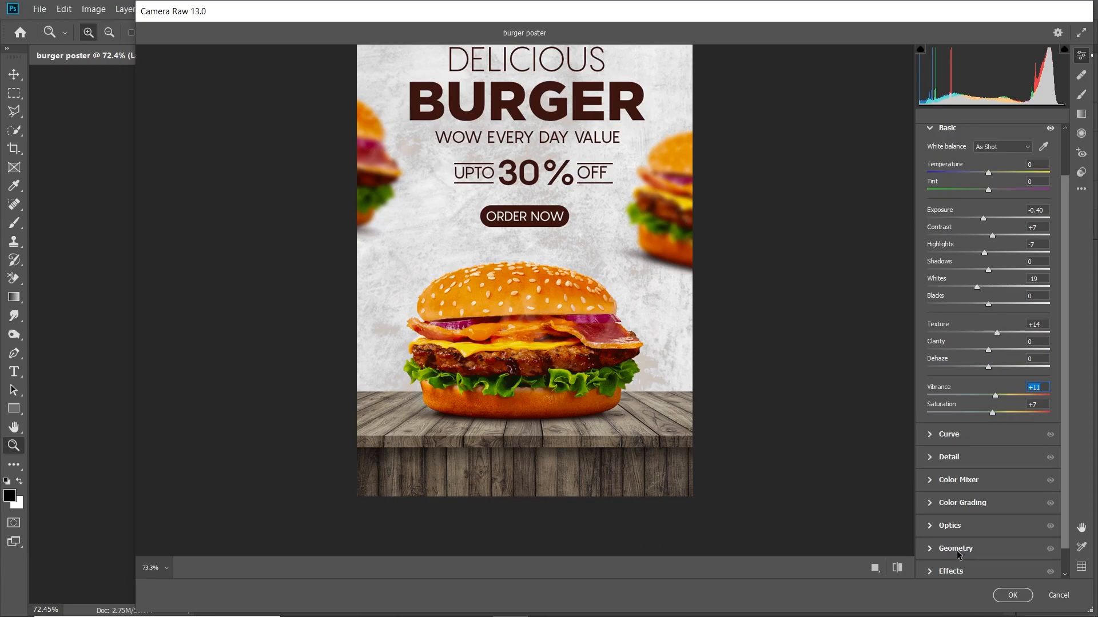
- Set the Camera Raw Vignetting effect to -33 and apply the filter to the merged layer
click(929, 571)
drag(987, 393, 968, 393)
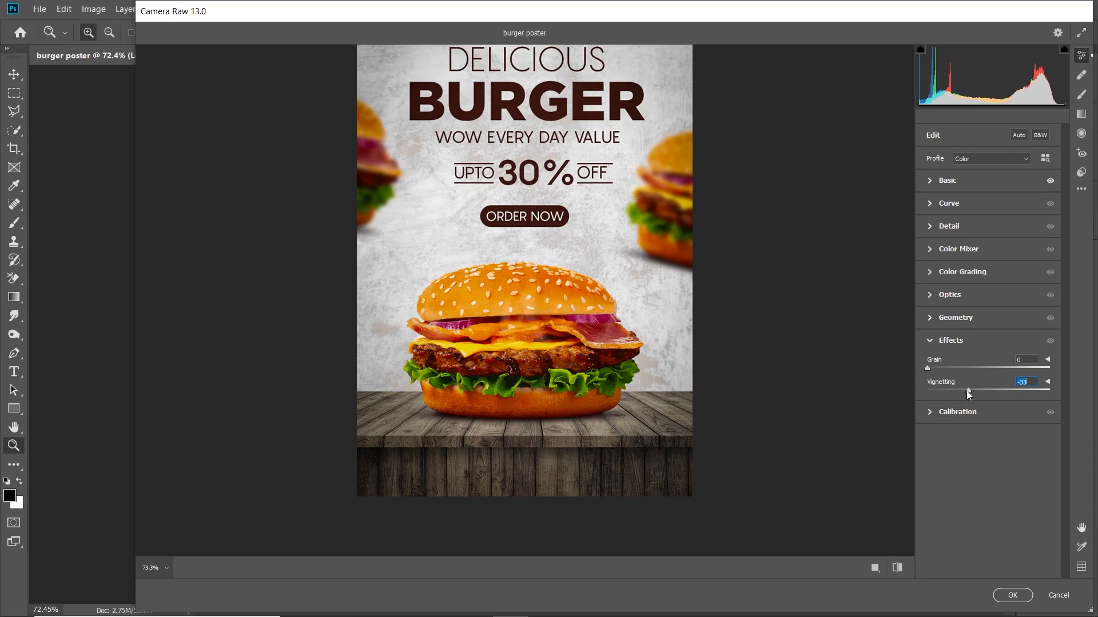
click(1013, 596)
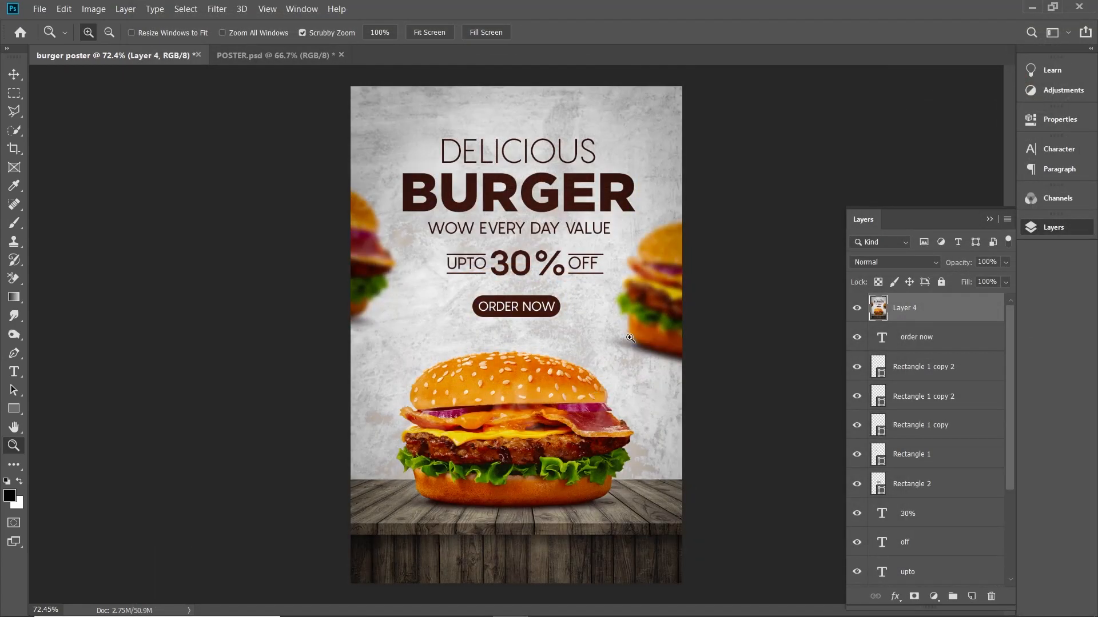
drag(631, 374, 606, 359)
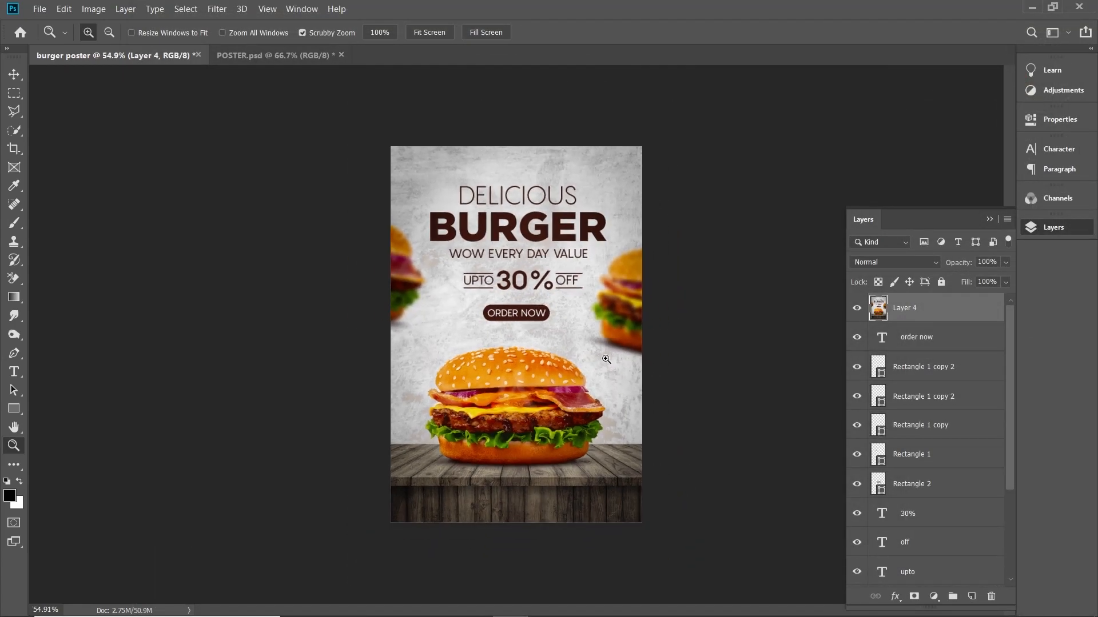